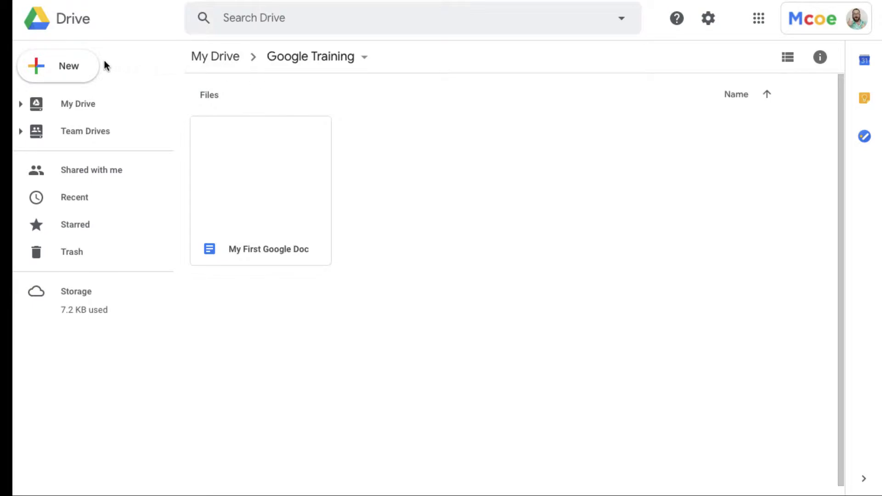
- Create a blank Google Doc from Drive's New menu after viewing the General templates
{"action": "left_click", "coordinate": [88, 68]}
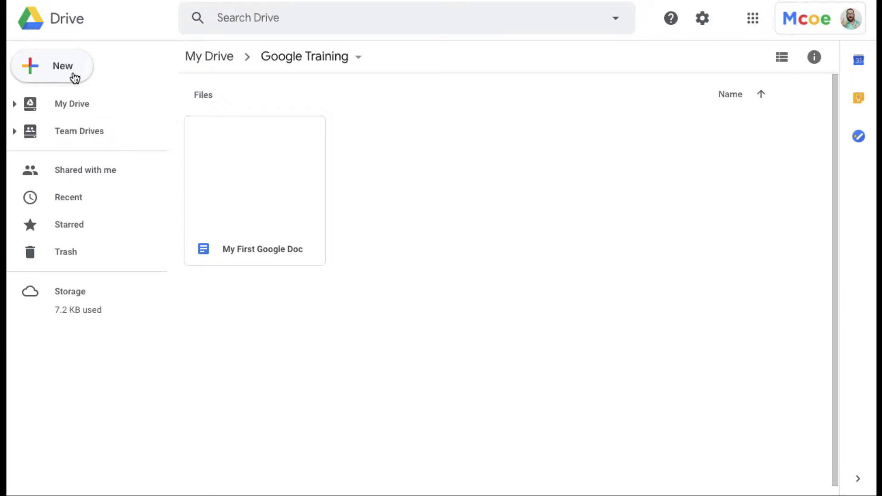
{"action": "left_click", "coordinate": [74, 78]}
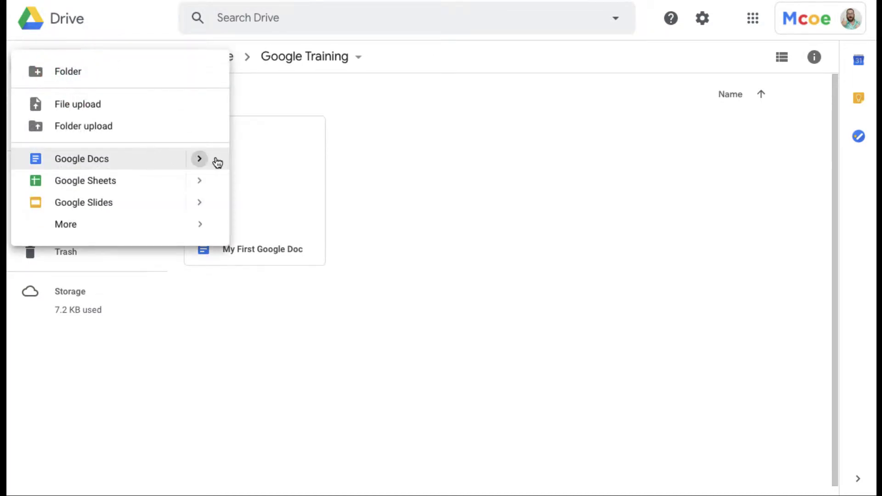
{"action": "mouse_move", "coordinate": [217, 163]}
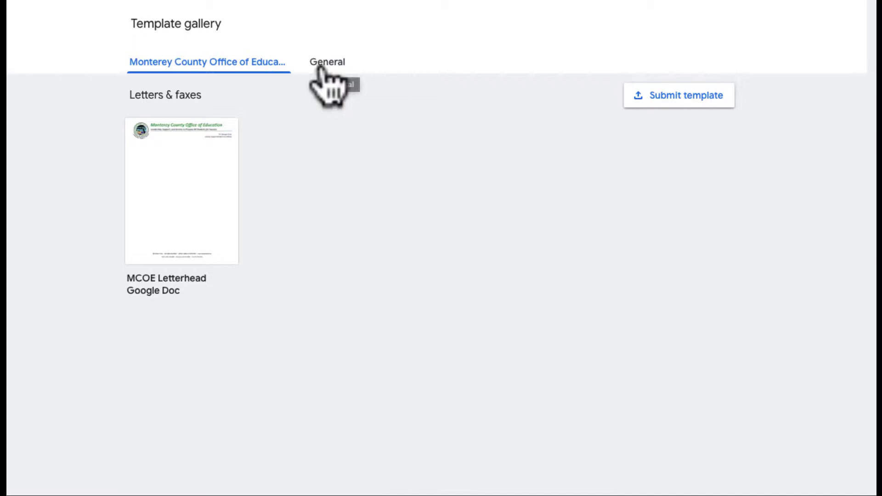
{"action": "left_click", "coordinate": [324, 65]}
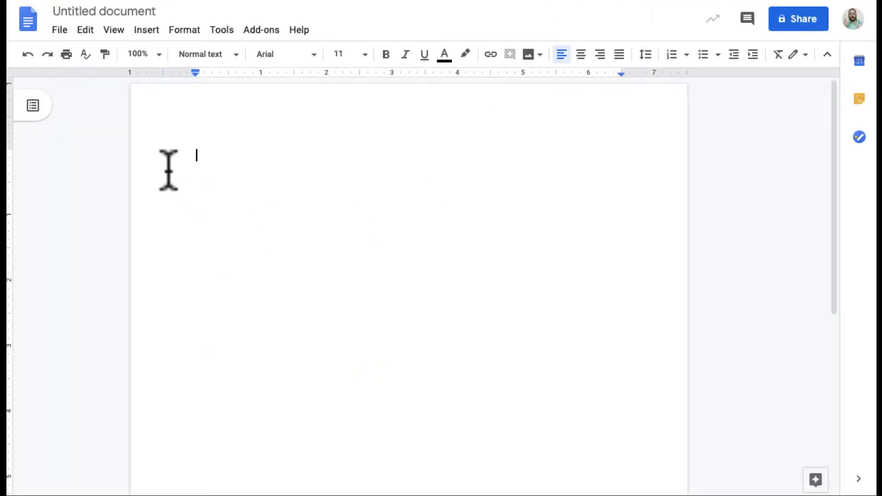
- Rename the untitled document to 'My Second Google Doc'
{"action": "left_click", "coordinate": [155, 12]}
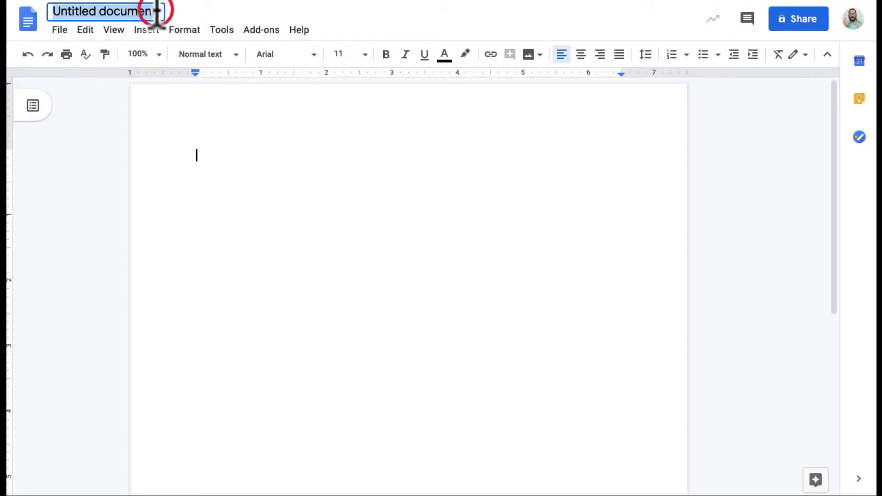
{"action": "type", "text": "My Second Google Doc"}
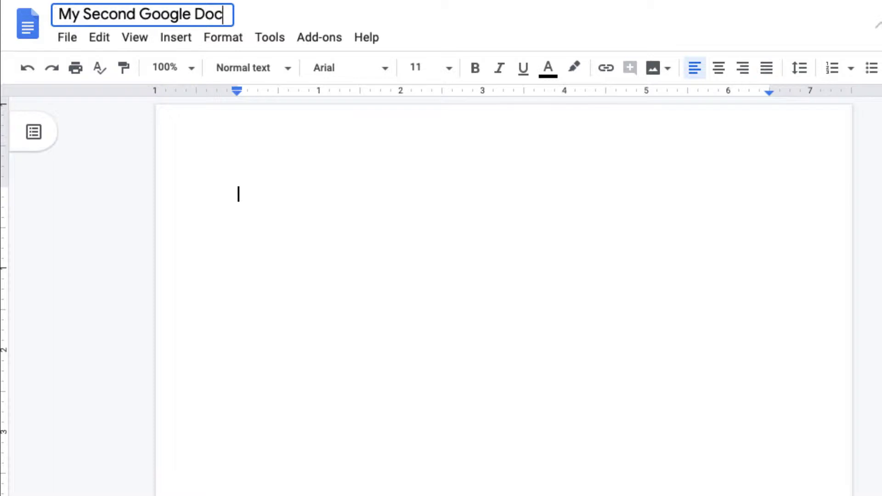
{"action": "key", "text": "Return"}
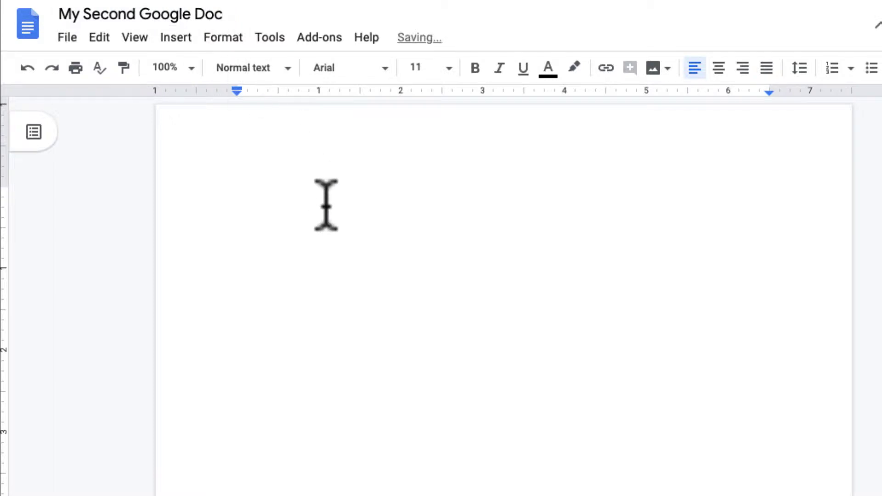
- Go to the Google Docs home page through the apps grid, passing the Template gallery
{"action": "left_click", "coordinate": [325, 209]}
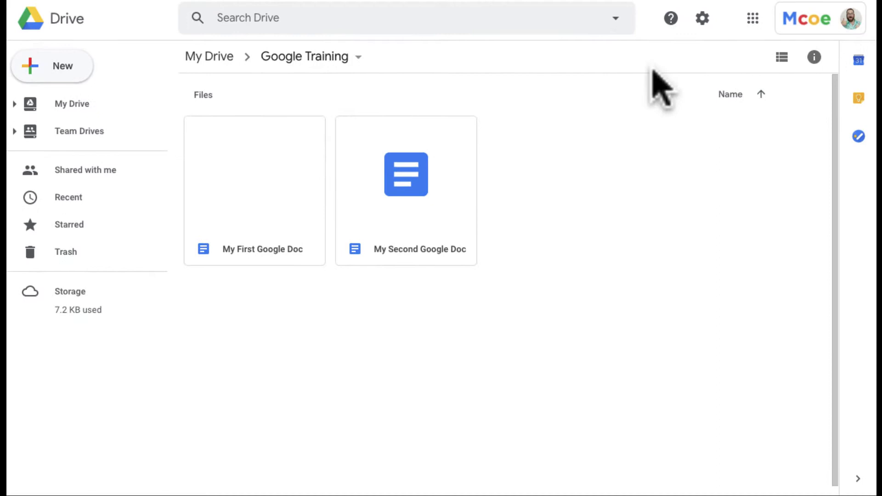
{"action": "left_click", "coordinate": [752, 21]}
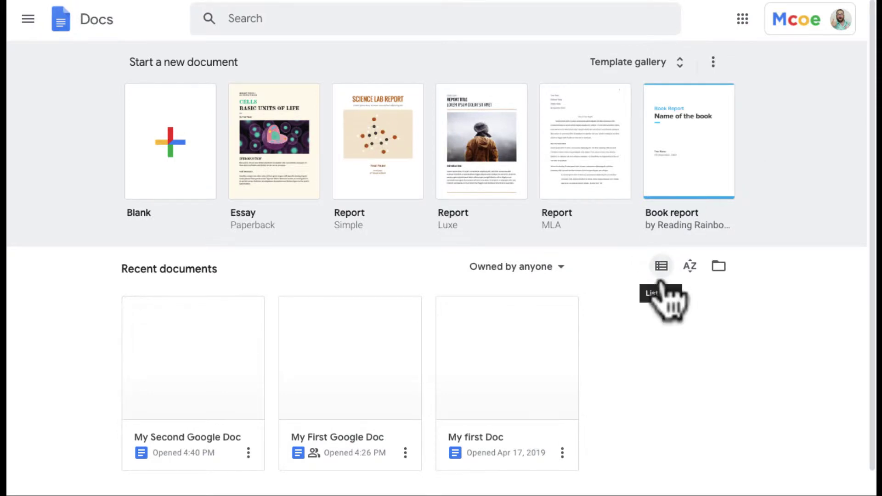
{"action": "scroll", "coordinate": [662, 294], "scroll_direction": "down", "scroll_amount": 1}
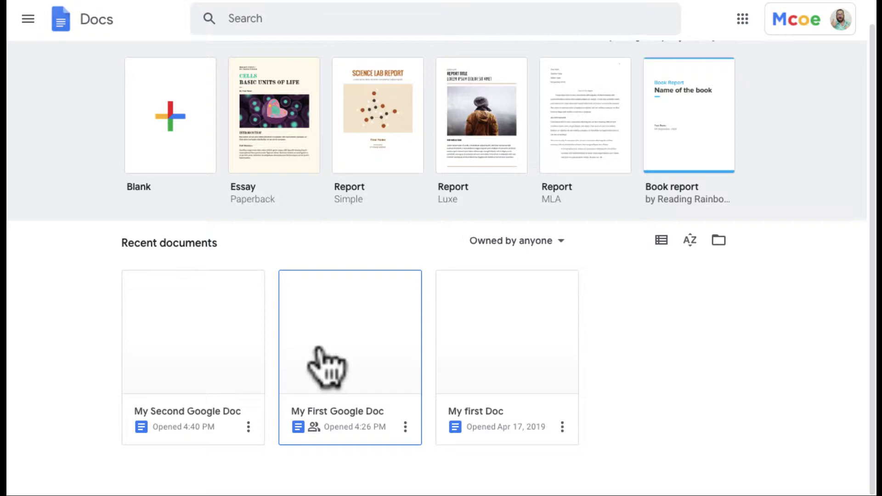
{"action": "scroll", "coordinate": [326, 368], "scroll_direction": "up", "scroll_amount": 1}
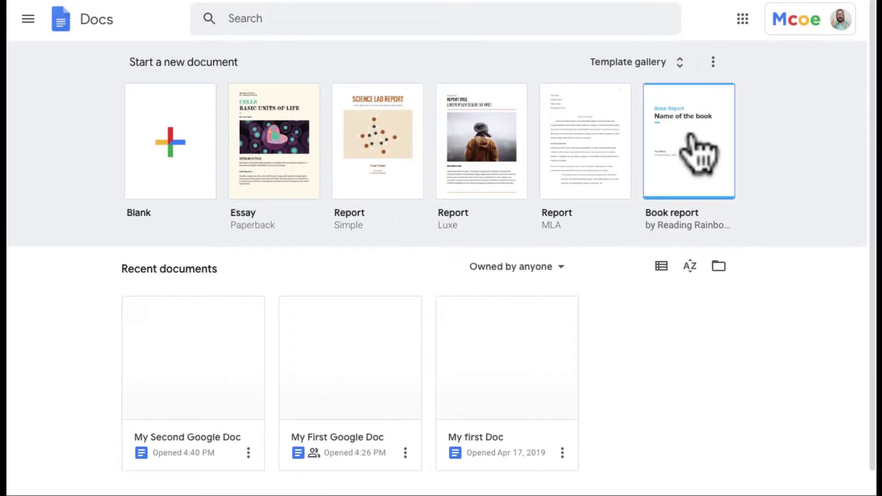
{"action": "left_click", "coordinate": [678, 64]}
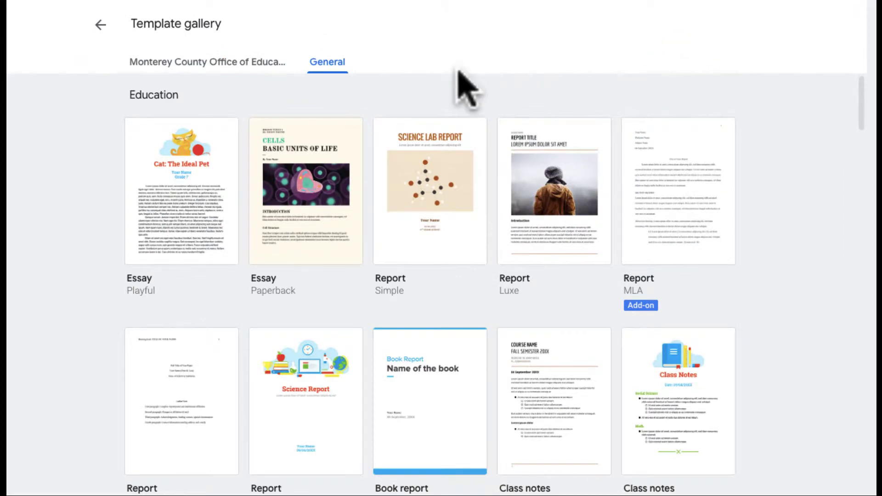
{"action": "left_click", "coordinate": [100, 25]}
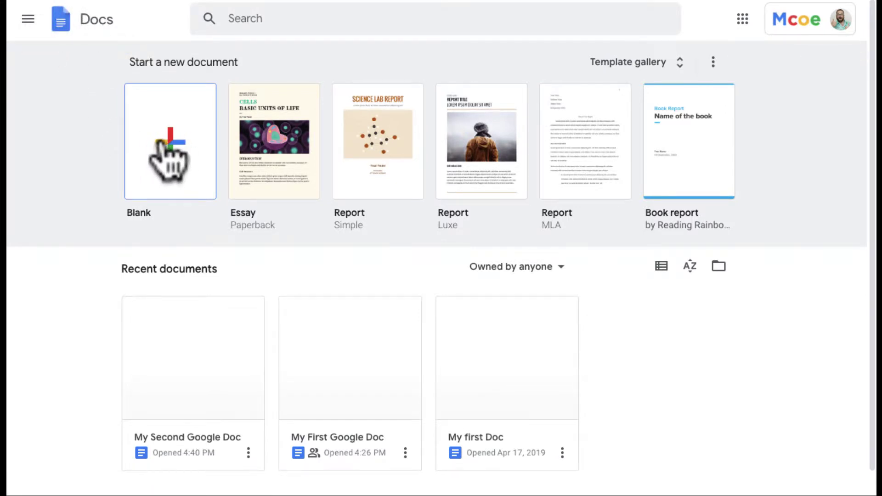
- Reopen My Second Google Doc and check its sharing options without adding anyone
{"action": "left_click", "coordinate": [193, 381]}
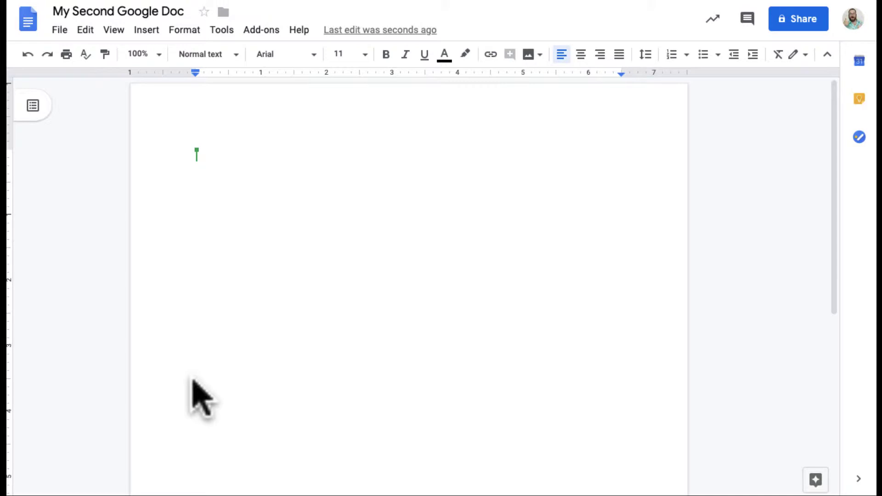
{"action": "left_click", "coordinate": [781, 15]}
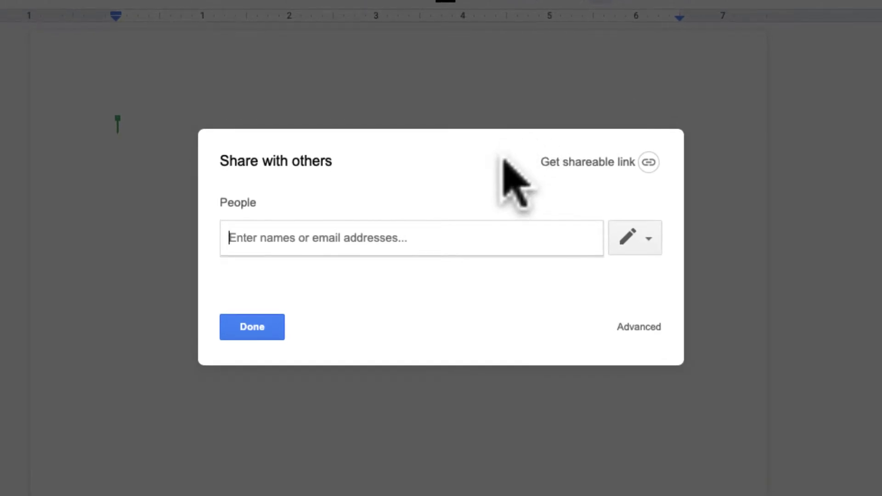
{"action": "left_click", "coordinate": [252, 327]}
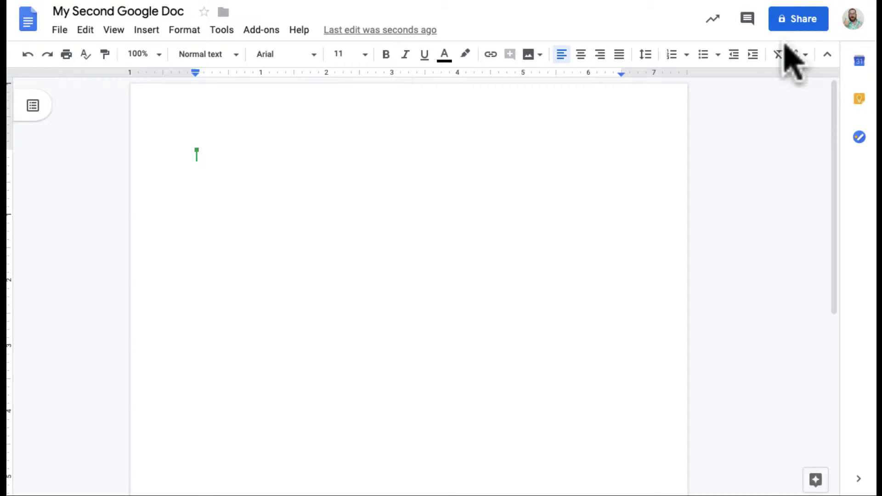
{"action": "left_click", "coordinate": [827, 54]}
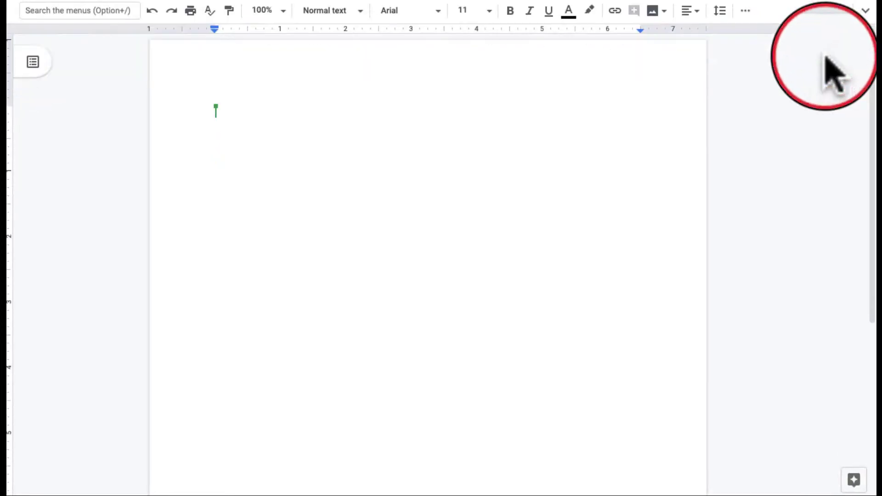
{"action": "left_click", "coordinate": [864, 12]}
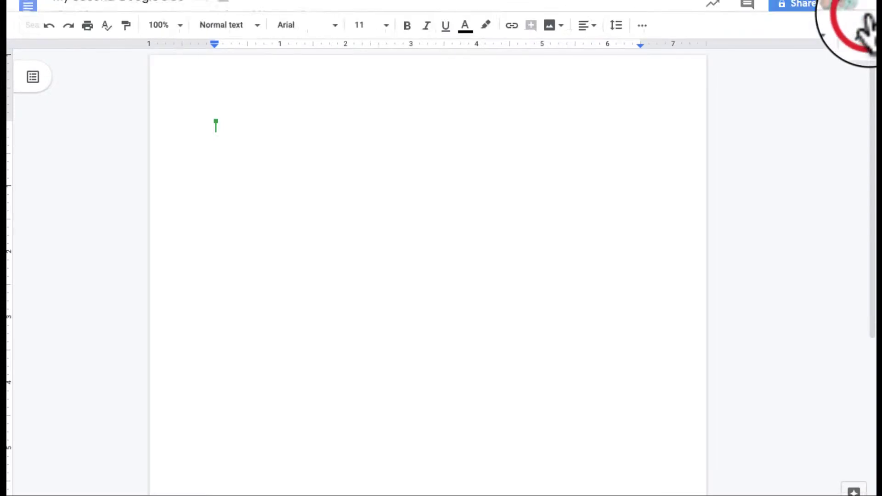
{"action": "left_click", "coordinate": [827, 51]}
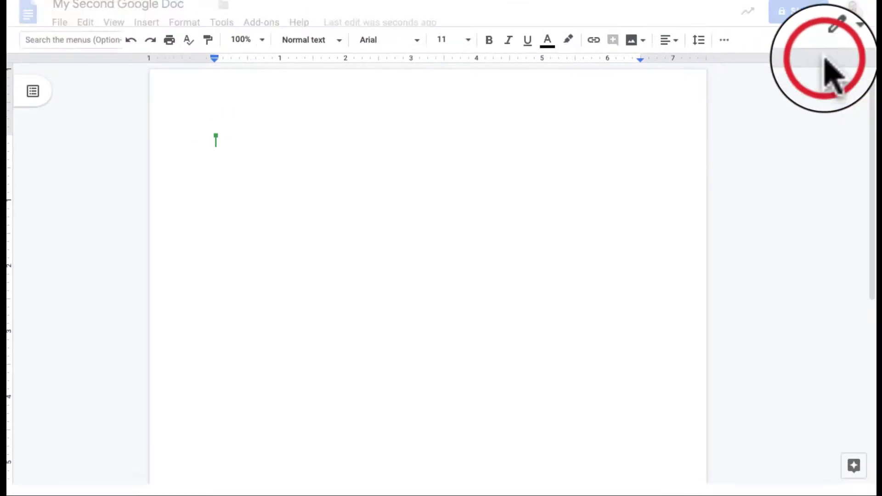
{"action": "left_click", "coordinate": [865, 14]}
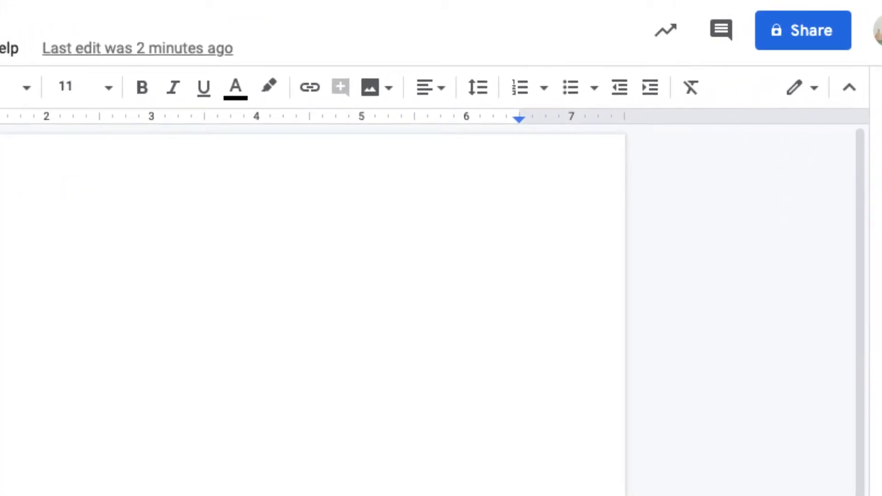
{"action": "left_click_drag", "start_coordinate": [881, 266], "coordinate": [650, 315]}
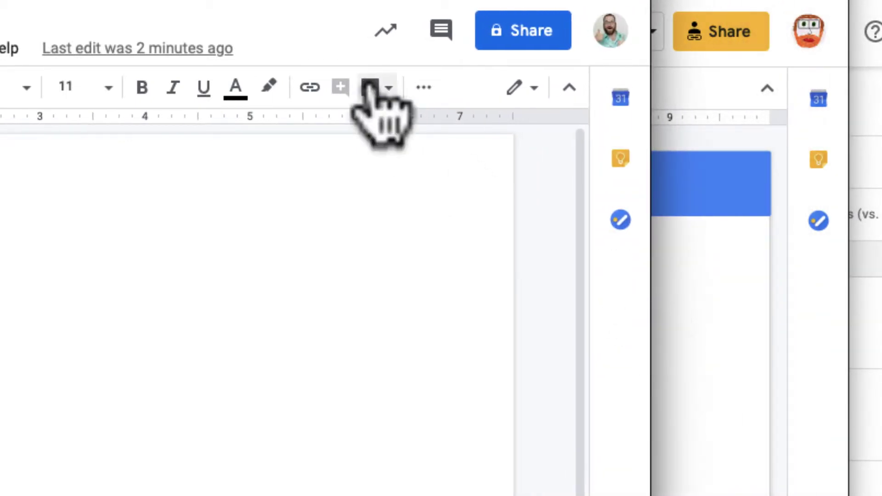
{"action": "left_click", "coordinate": [425, 88]}
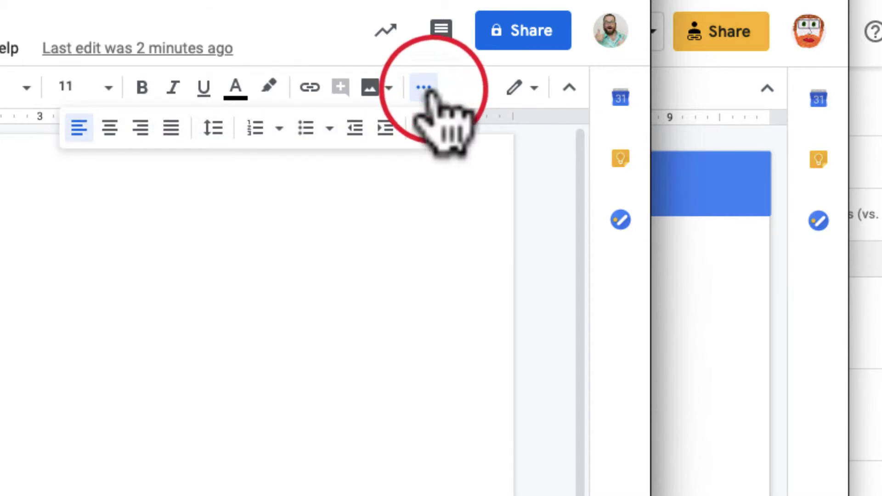
{"action": "left_click", "coordinate": [425, 88]}
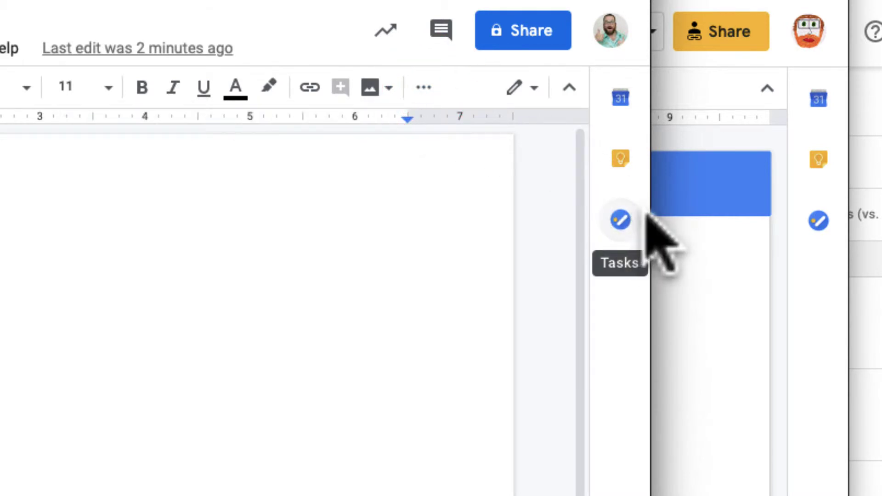
{"action": "left_click_drag", "start_coordinate": [649, 218], "coordinate": [881, 216]}
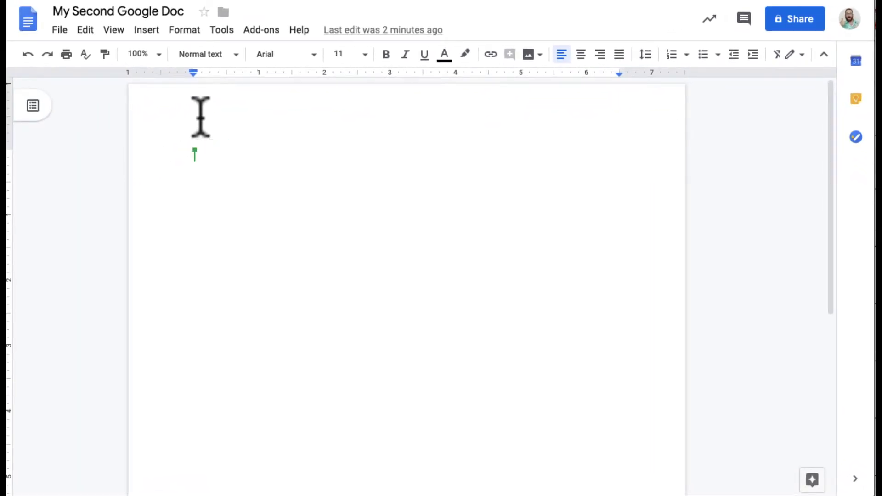
- Insert a Mario and Luigi photo from a web image search for 'Mario' and shrink it to about a third
{"action": "left_click", "coordinate": [149, 31]}
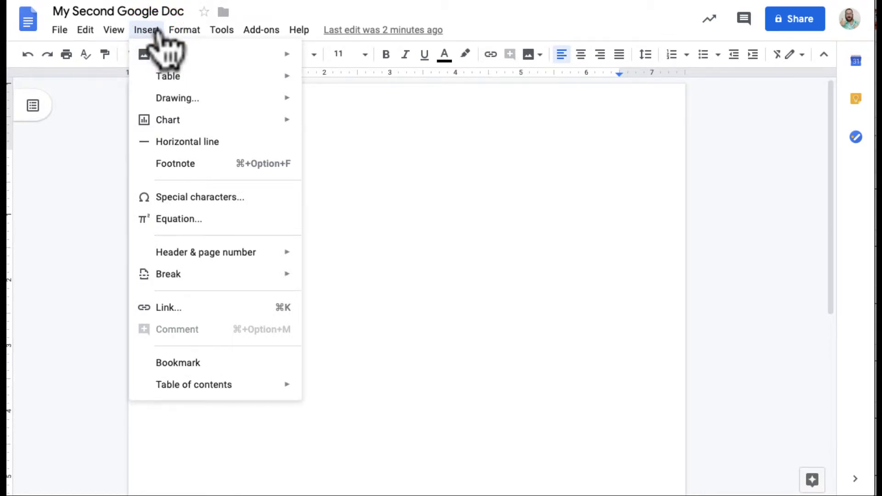
{"action": "mouse_move", "coordinate": [165, 54]}
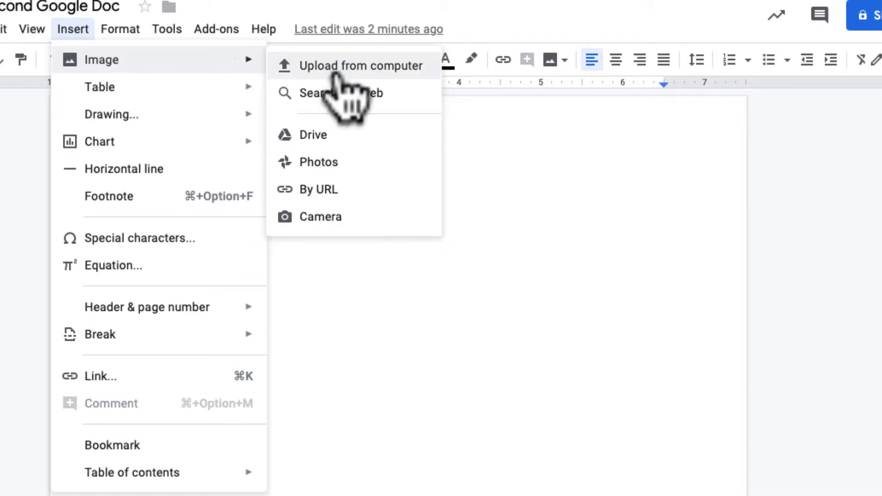
{"action": "left_click", "coordinate": [349, 88]}
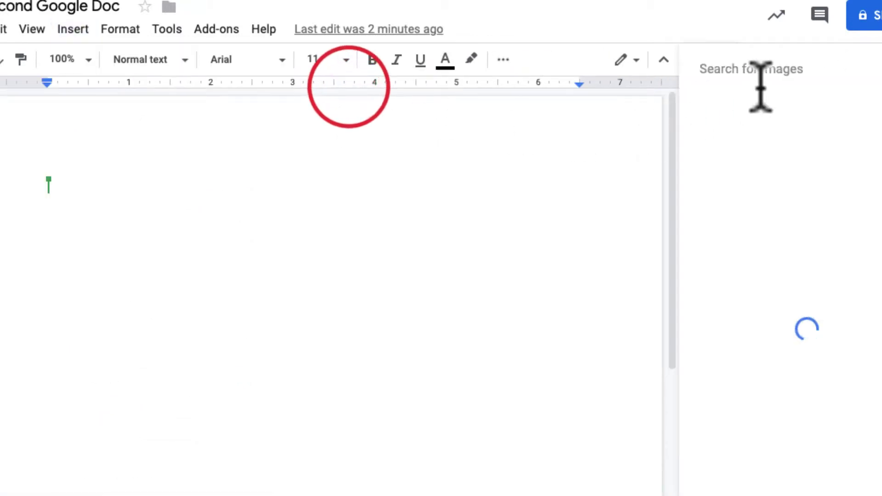
{"action": "type", "text": "Mario"}
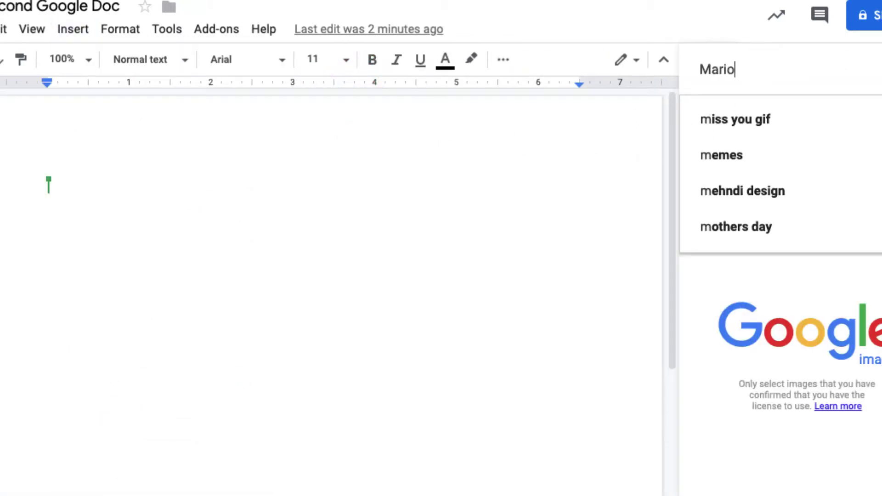
{"action": "key", "text": "Return"}
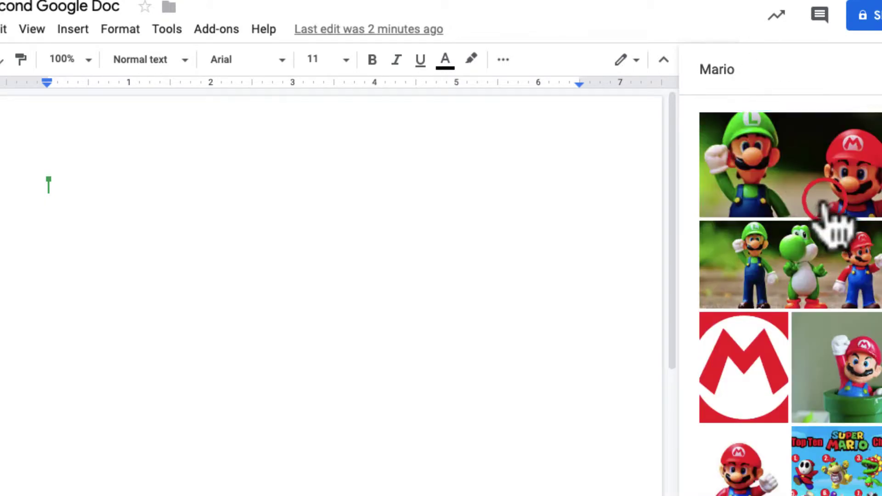
{"action": "left_click", "coordinate": [823, 203]}
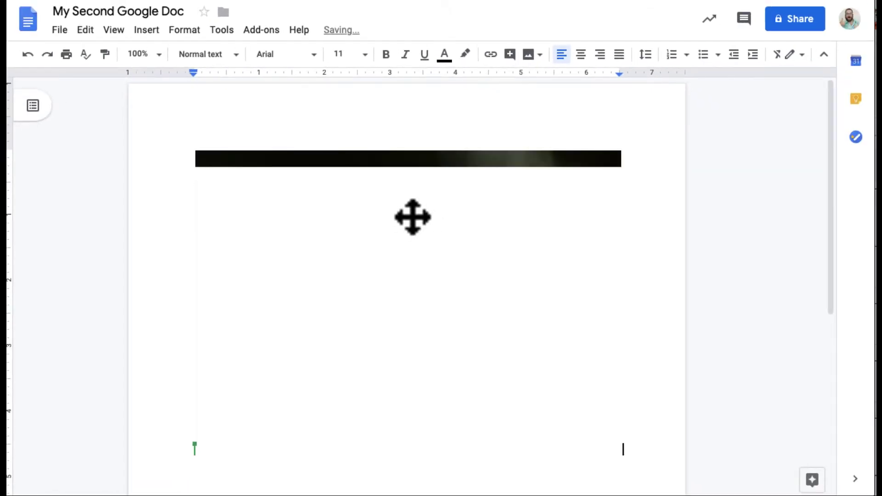
{"action": "left_click", "coordinate": [413, 217]}
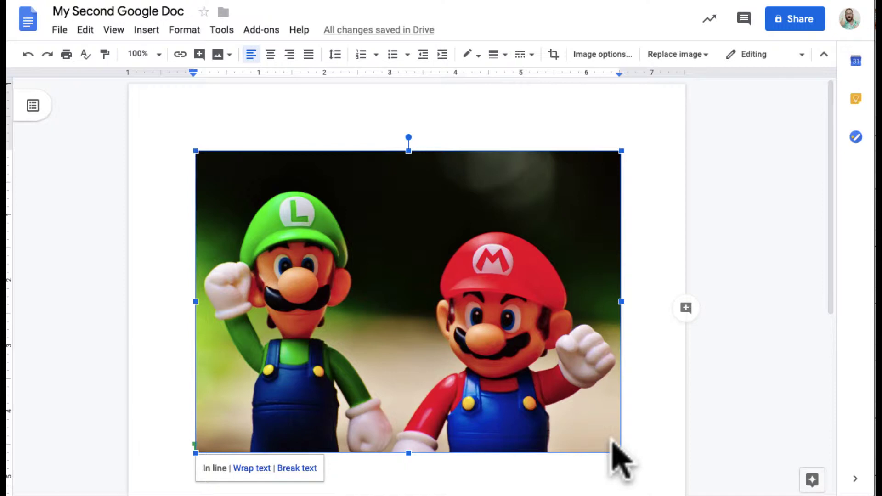
{"action": "left_click_drag", "start_coordinate": [622, 453], "coordinate": [335, 250]}
- Type 'I lik mario broters very much.' after the photo
{"action": "left_click", "coordinate": [342, 229]}
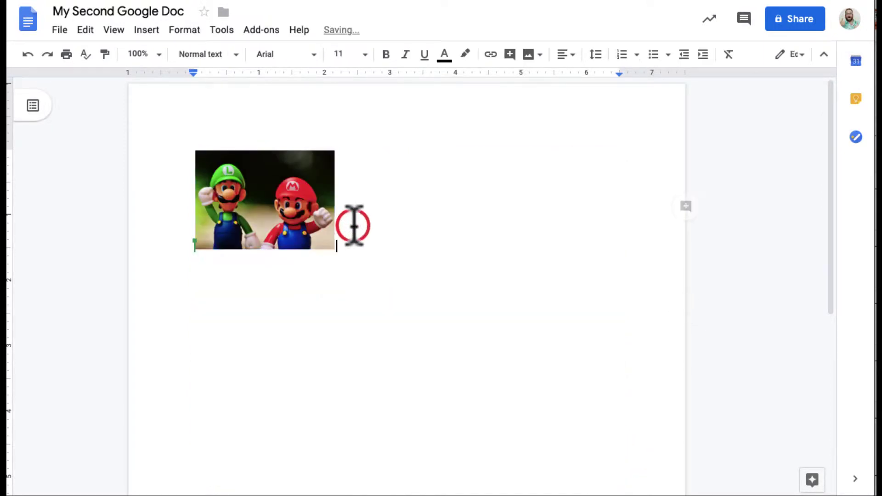
{"action": "left_click", "coordinate": [151, 30]}
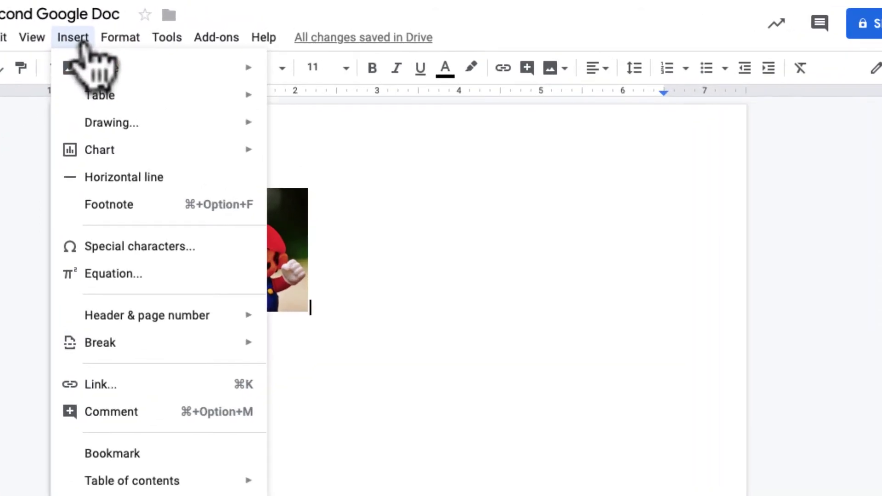
{"action": "mouse_move", "coordinate": [223, 319]}
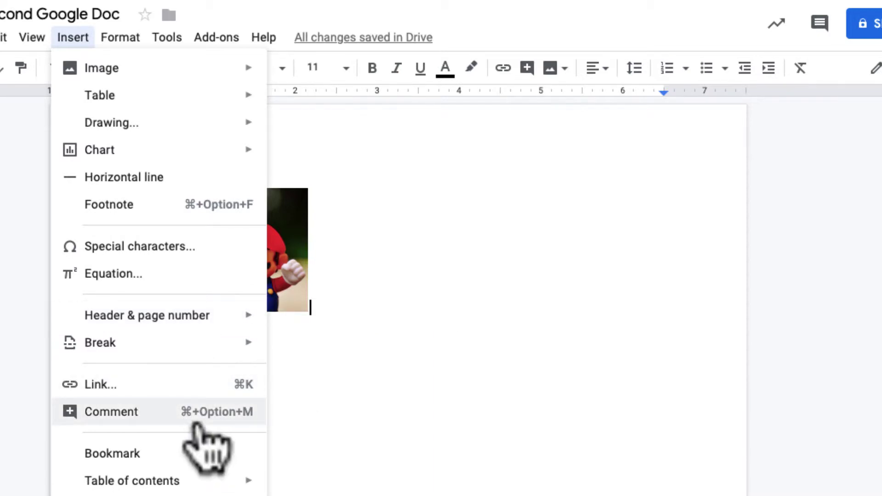
{"action": "left_click", "coordinate": [330, 144]}
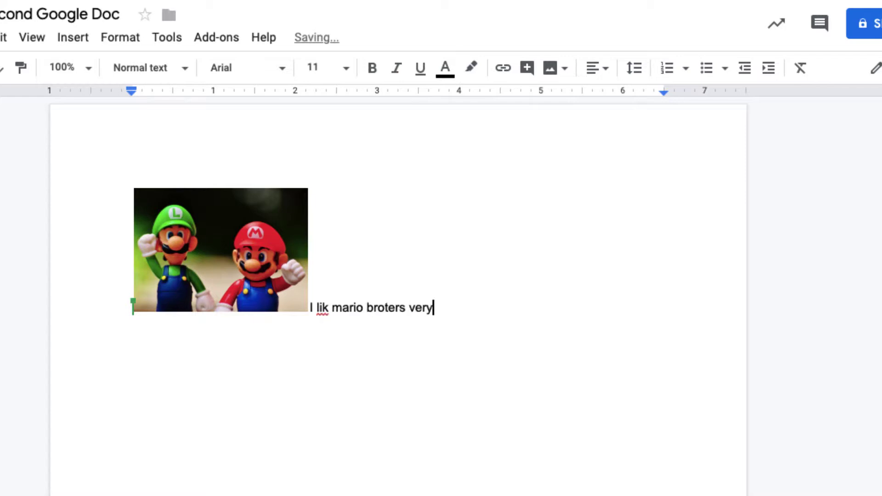
{"action": "type", "text": "much."}
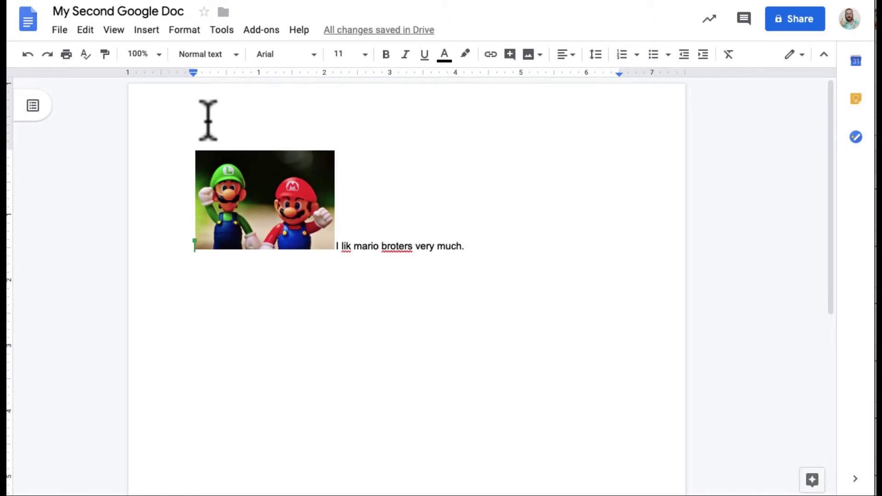
- Use spell check to correct 'lik' to 'like' and 'broters' to 'brothers'
{"action": "left_click", "coordinate": [85, 55]}
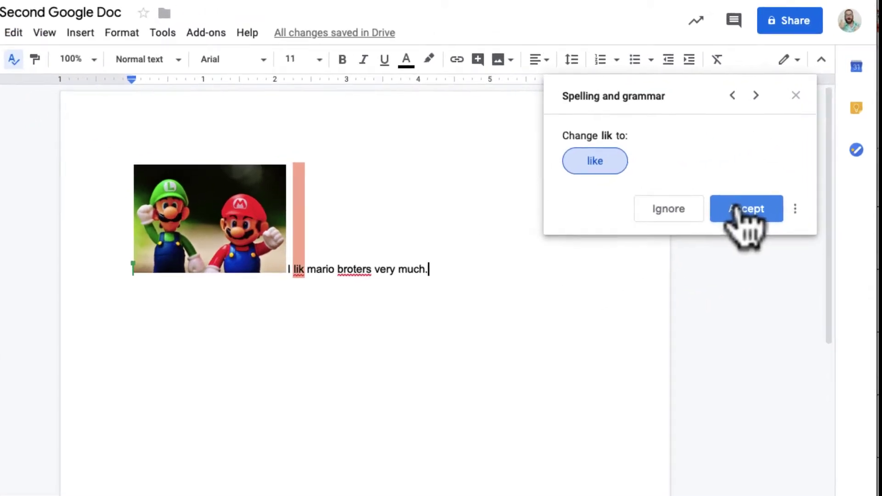
{"action": "left_click", "coordinate": [737, 211]}
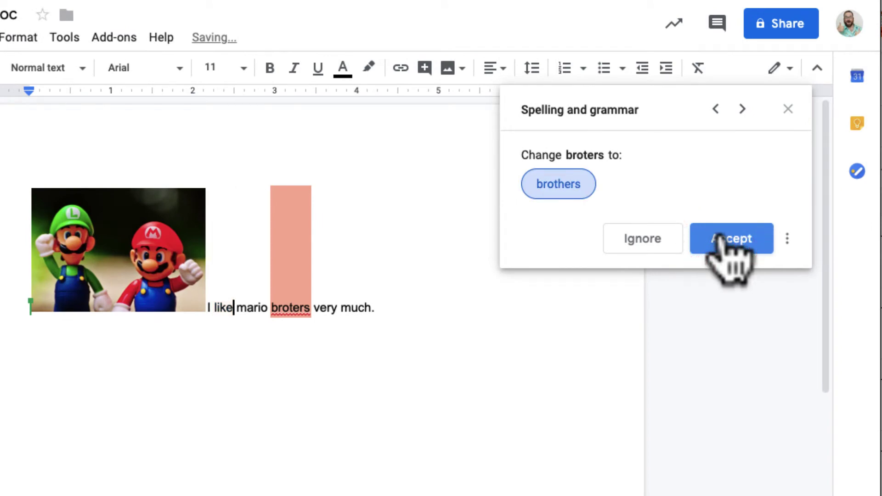
{"action": "left_click", "coordinate": [721, 238]}
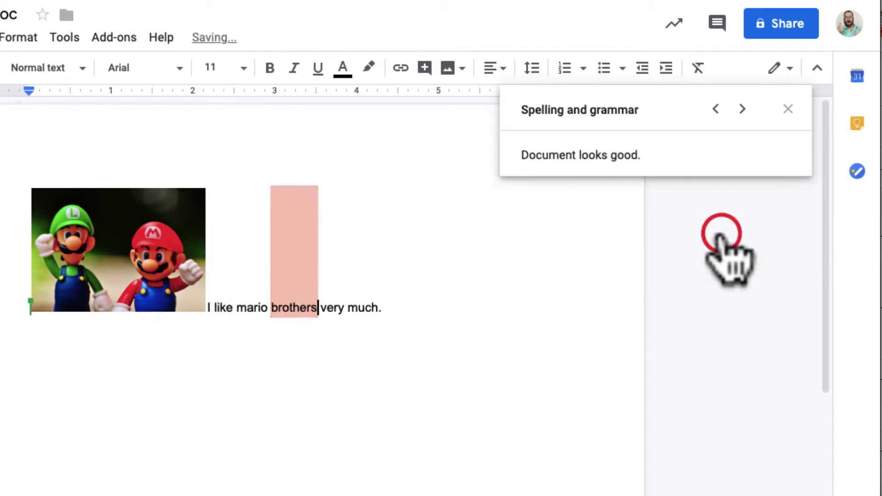
{"action": "left_click", "coordinate": [788, 109]}
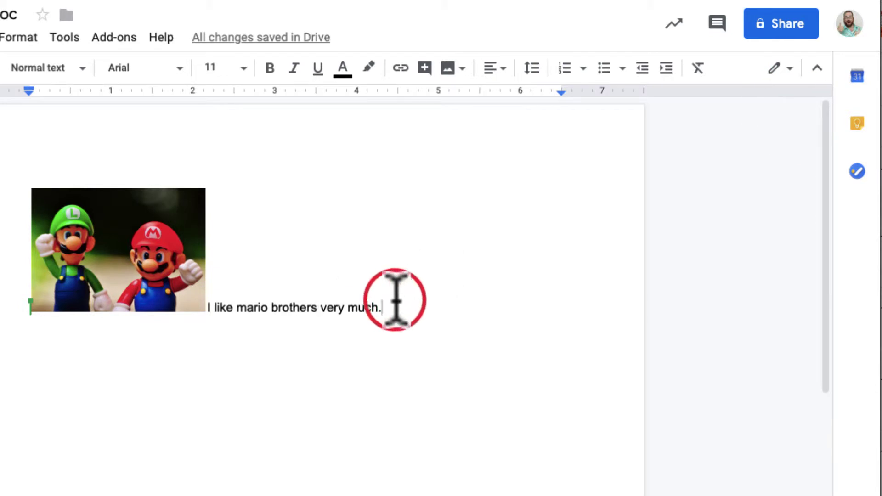
{"action": "left_click", "coordinate": [179, 68]}
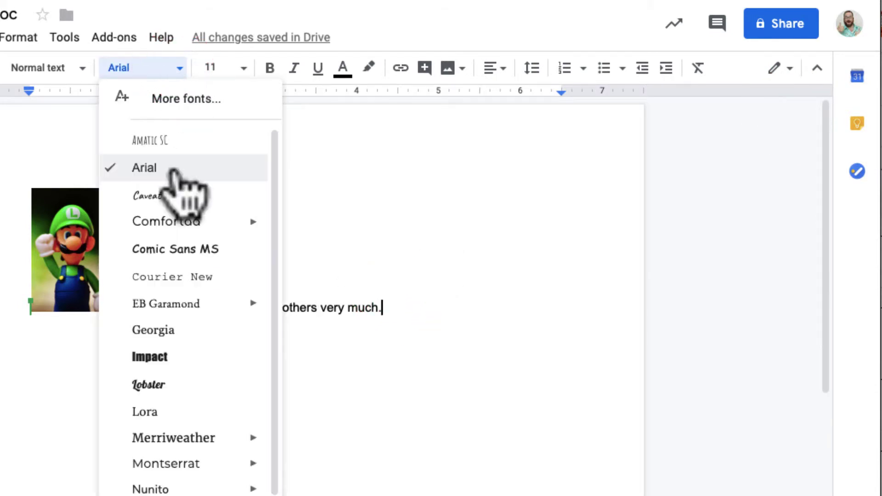
{"action": "scroll", "coordinate": [191, 437], "scroll_direction": "down", "scroll_amount": 3}
- Add Open Sans through More fonts by searching 'open san', making it the current font
{"action": "scroll", "coordinate": [191, 443], "scroll_direction": "up", "scroll_amount": 2}
{"action": "scroll", "coordinate": [183, 476], "scroll_direction": "up", "scroll_amount": 1}
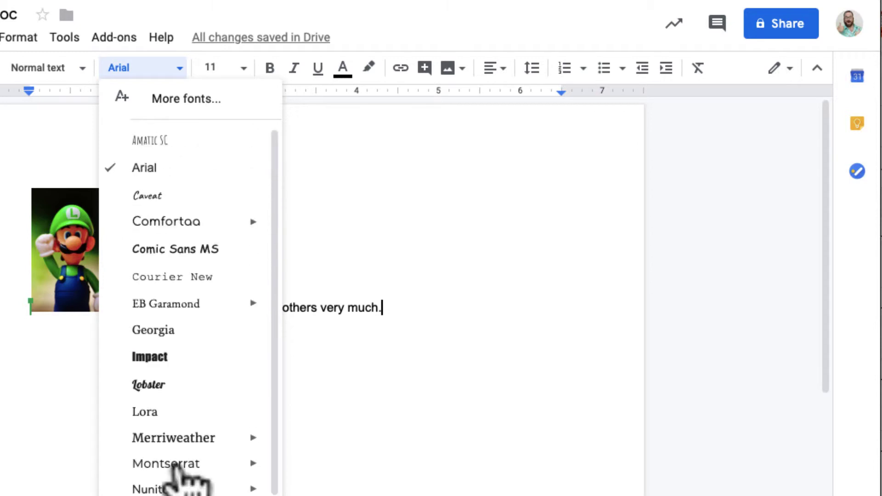
{"action": "left_click", "coordinate": [221, 99]}
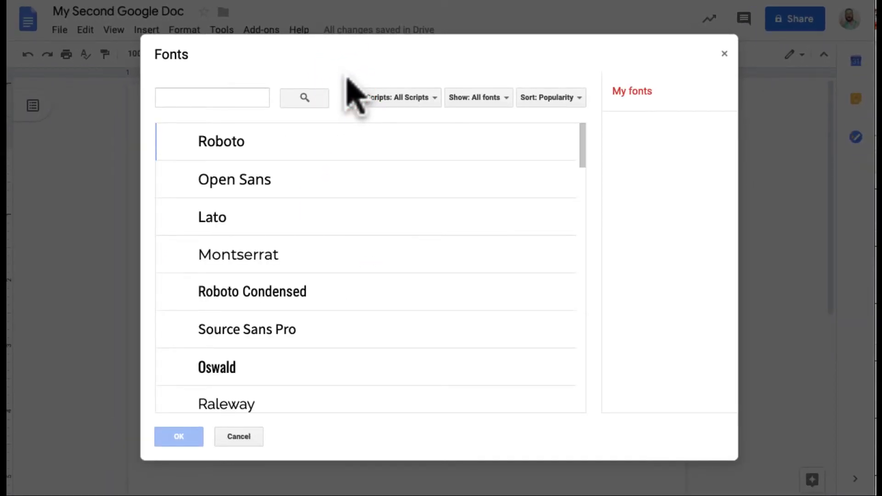
{"action": "left_click", "coordinate": [436, 96]}
{"action": "left_click", "coordinate": [437, 96]}
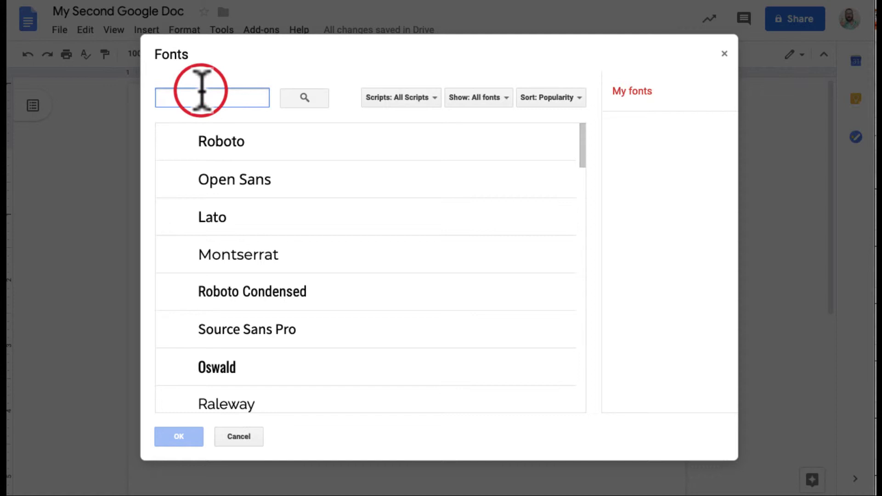
{"action": "type", "text": "open san"}
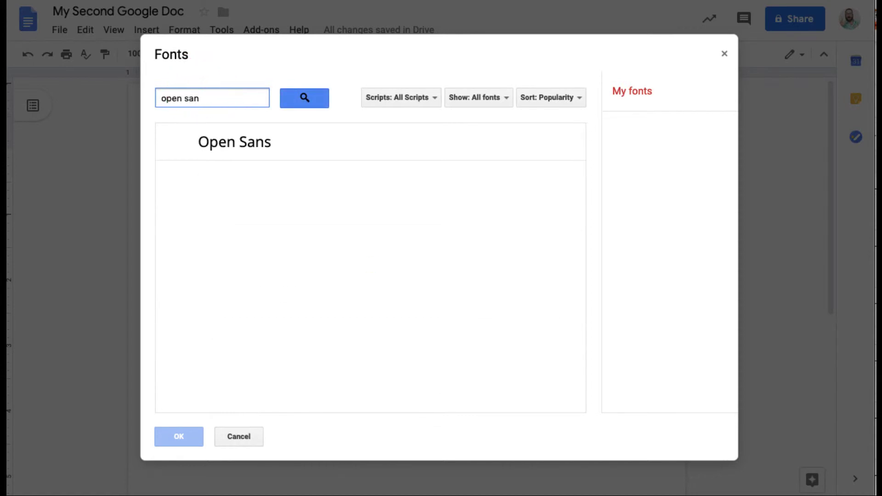
{"action": "left_click", "coordinate": [223, 144]}
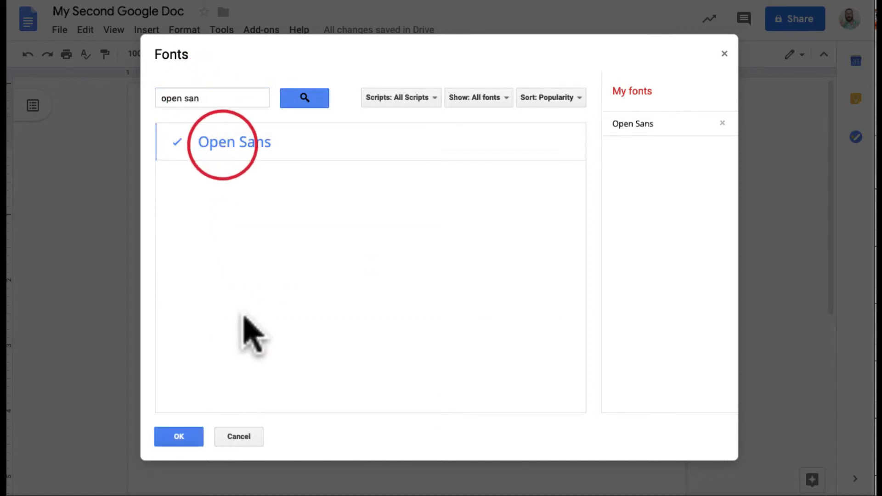
{"action": "left_click", "coordinate": [185, 434]}
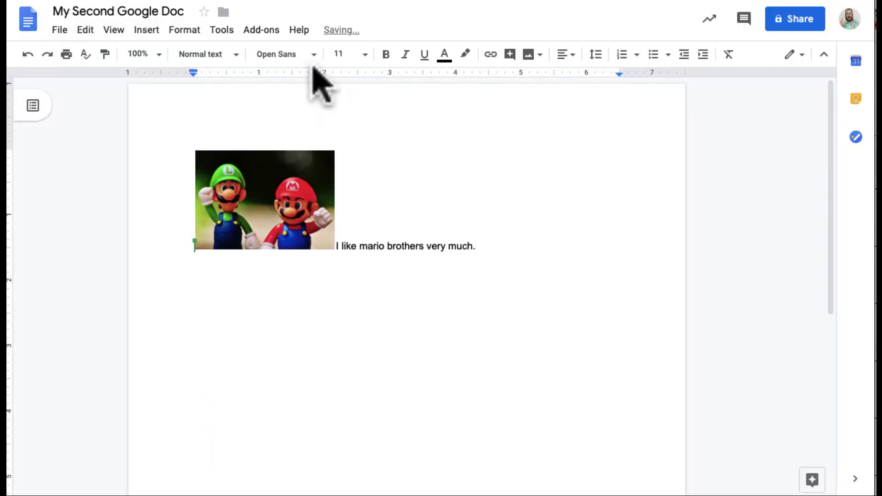
{"action": "left_click", "coordinate": [312, 56]}
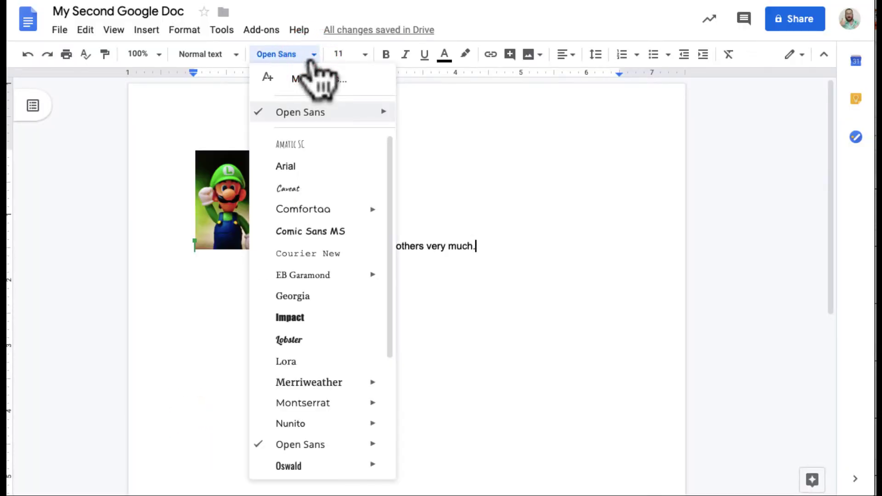
{"action": "left_click", "coordinate": [312, 57]}
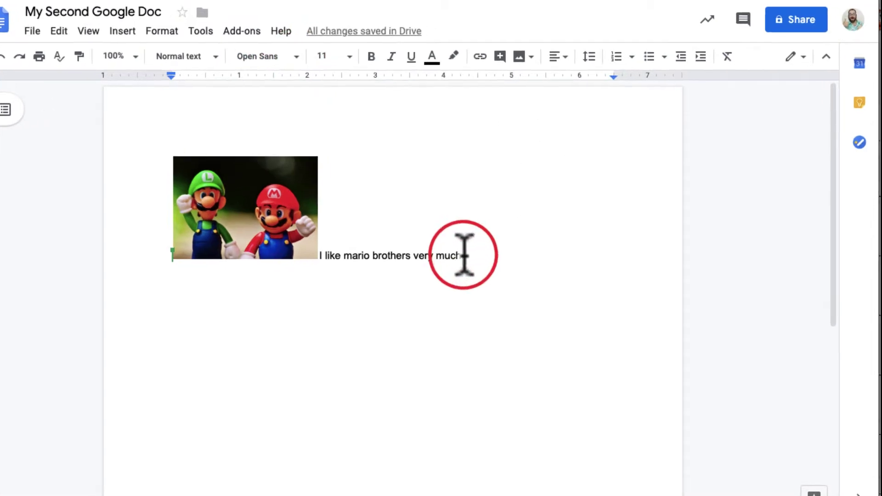
- Comment 'Add more detail. Come back later to work on this!' on the word 'much.'
{"action": "left_click", "coordinate": [318, 200]}
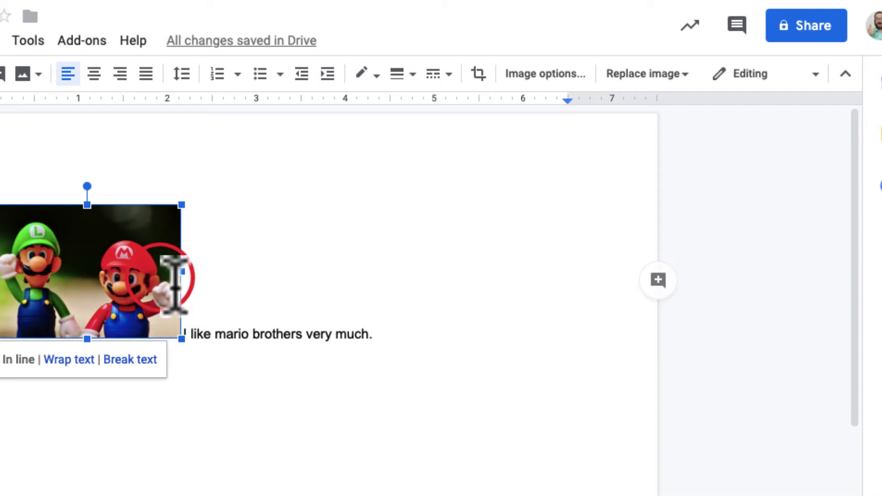
{"action": "left_click", "coordinate": [344, 325]}
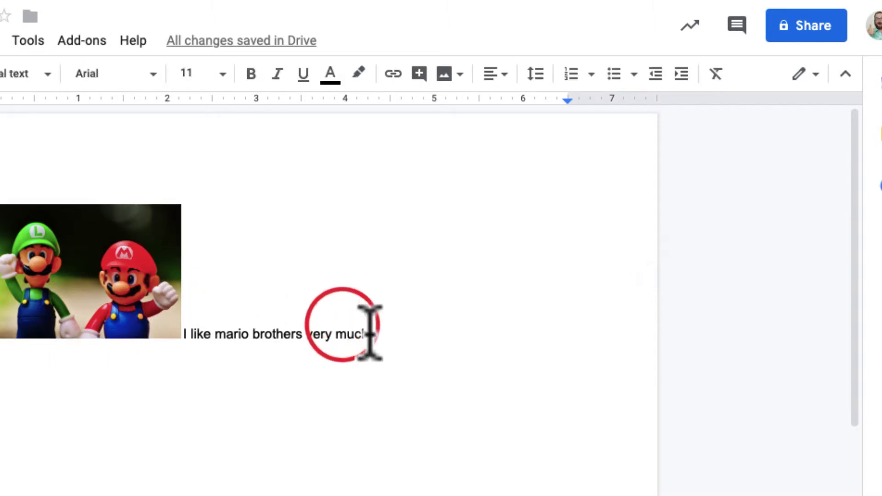
{"action": "left_click_drag", "start_coordinate": [371, 334], "coordinate": [335, 335]}
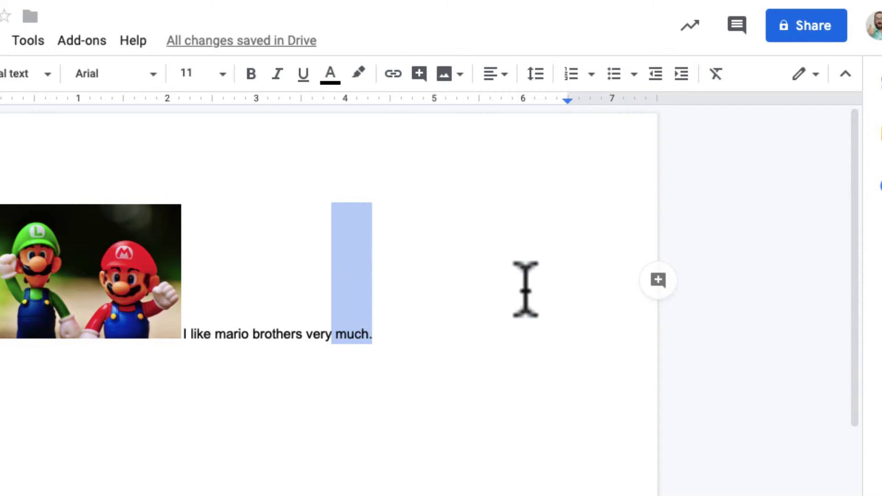
{"action": "left_click", "coordinate": [658, 280]}
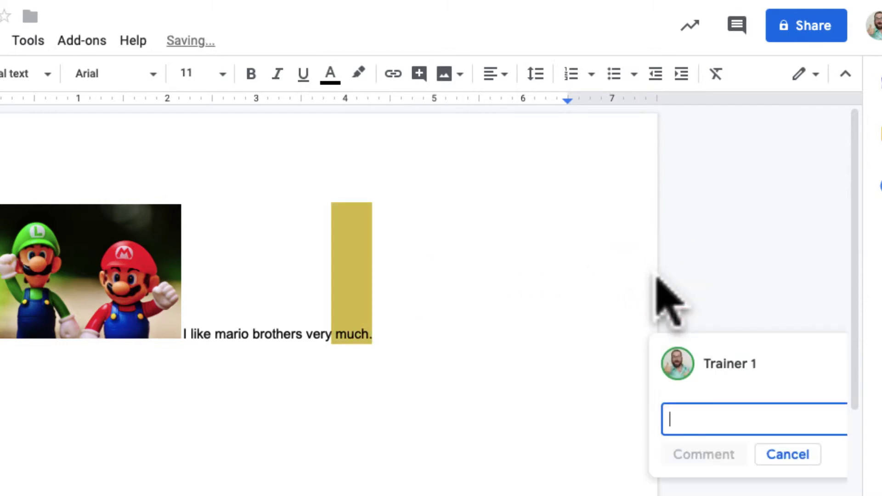
{"action": "type", "text": "Add more detail. Come"}
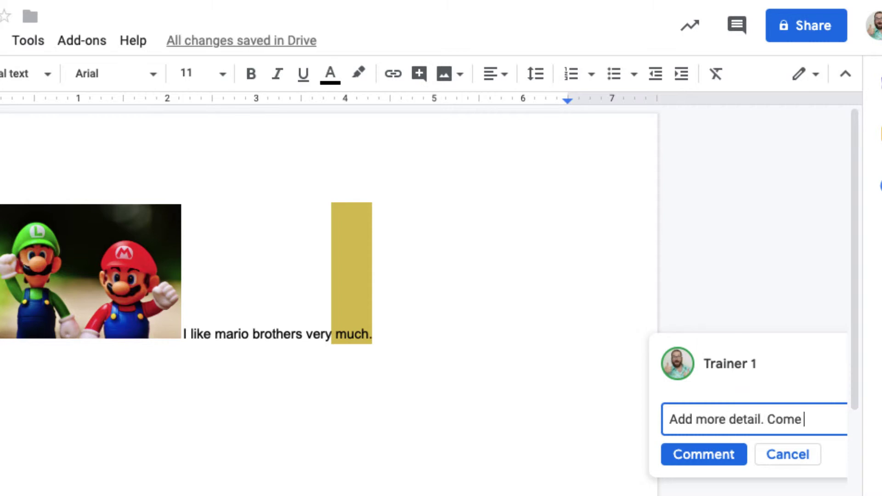
{"action": "type", "text": " back later to wor"}
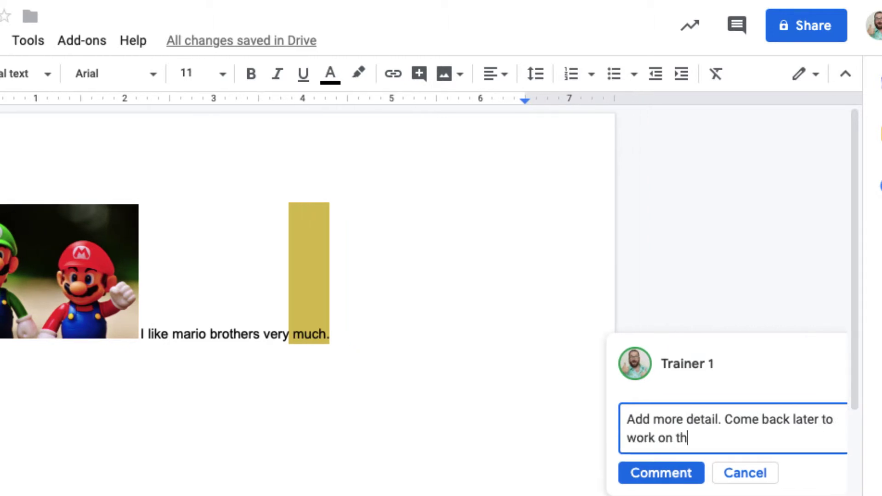
{"action": "type", "text": "k on this!"}
{"action": "left_click", "coordinate": [668, 473]}
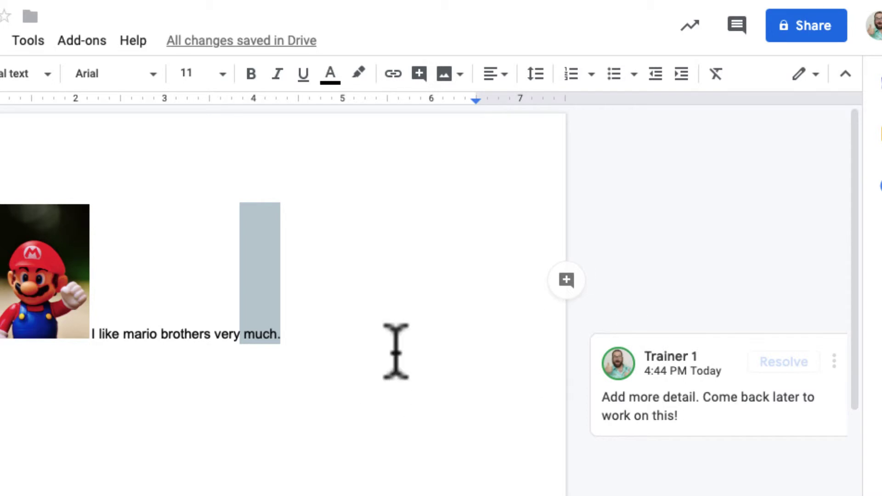
- Share the document with a contact with Can edit access, confirming sharing outside the organization
{"action": "left_click", "coordinate": [807, 26]}
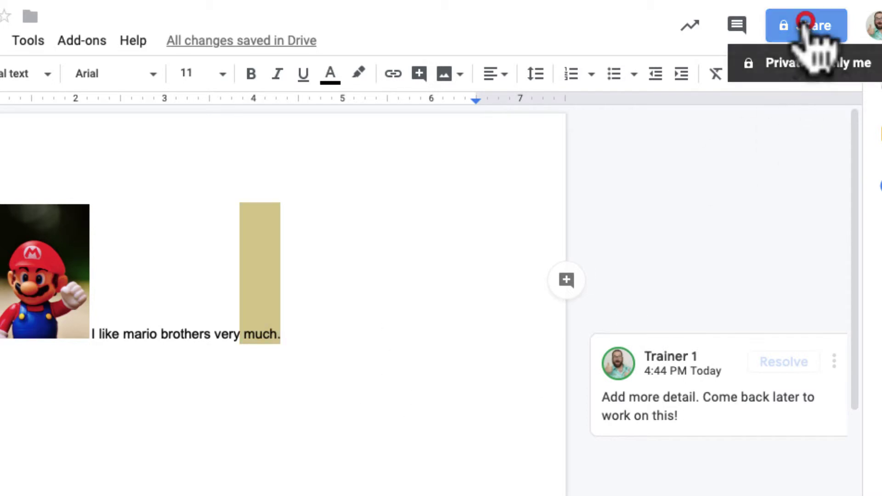
{"action": "type", "text": "ben"}
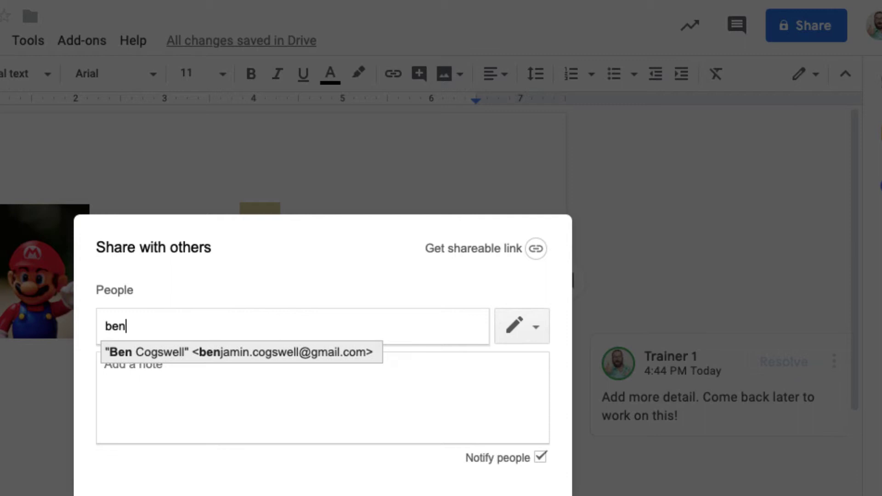
{"action": "left_click", "coordinate": [300, 357]}
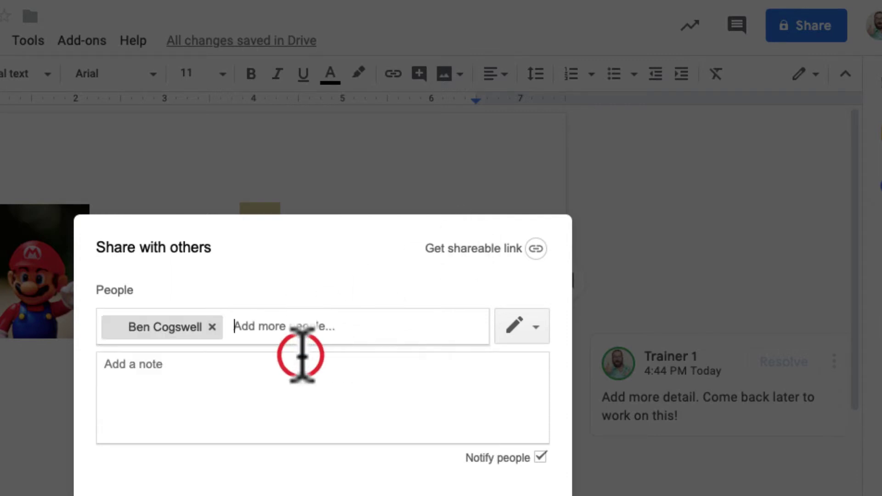
{"action": "left_click", "coordinate": [524, 336]}
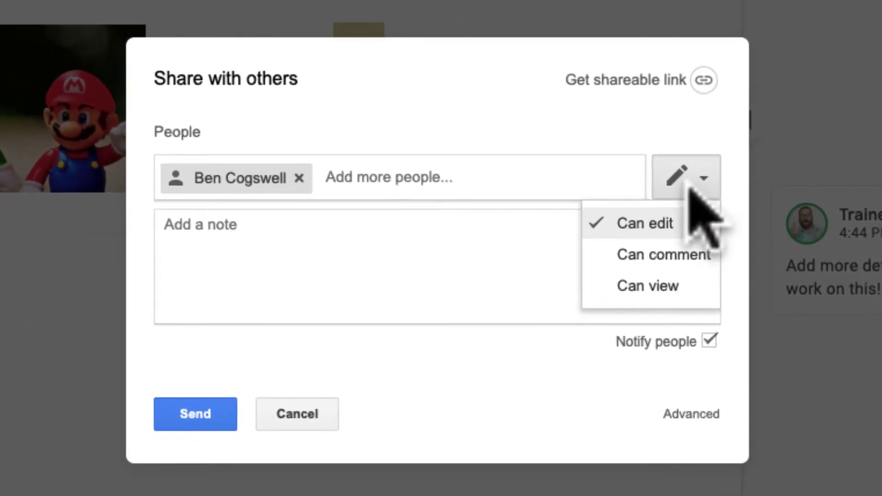
{"action": "left_click", "coordinate": [524, 335]}
{"action": "left_click", "coordinate": [189, 411]}
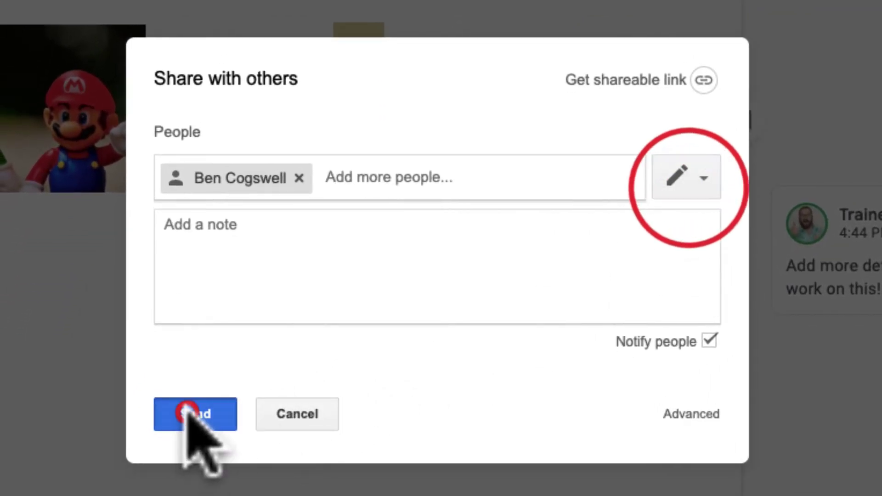
{"action": "left_click", "coordinate": [211, 240]}
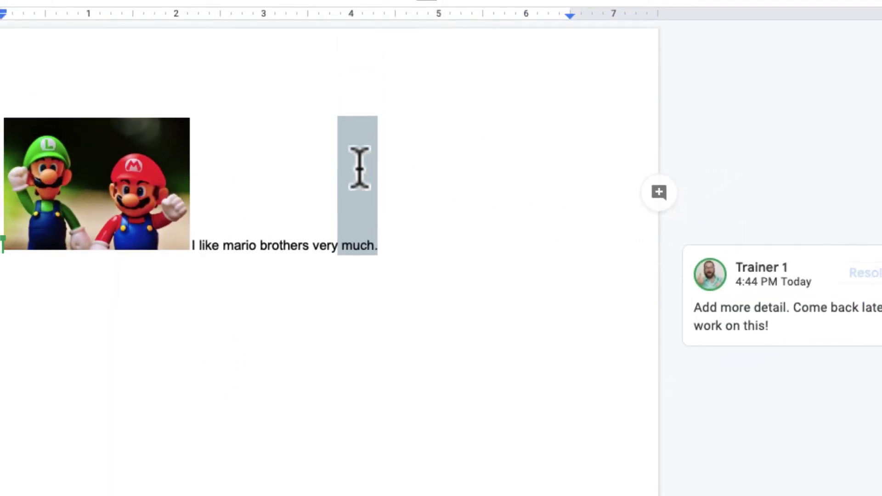
- Comment on the Mario image, tagging the collaborator and asking 'Do you like this picture!'
{"action": "left_click", "coordinate": [364, 230]}
{"action": "left_click", "coordinate": [133, 195]}
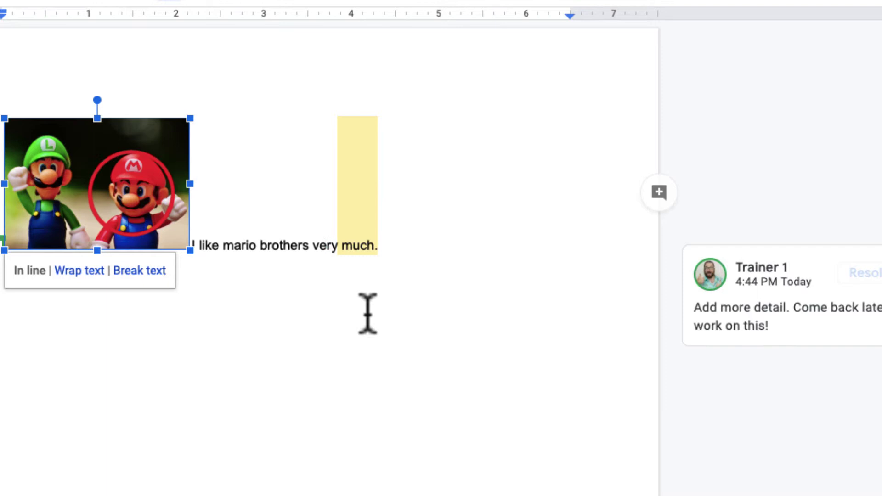
{"action": "left_click", "coordinate": [659, 193]}
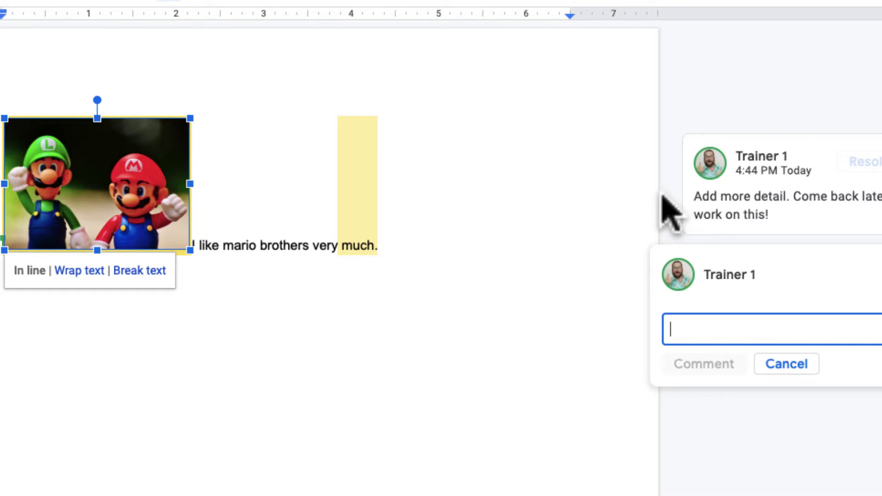
{"action": "type", "text": "+"}
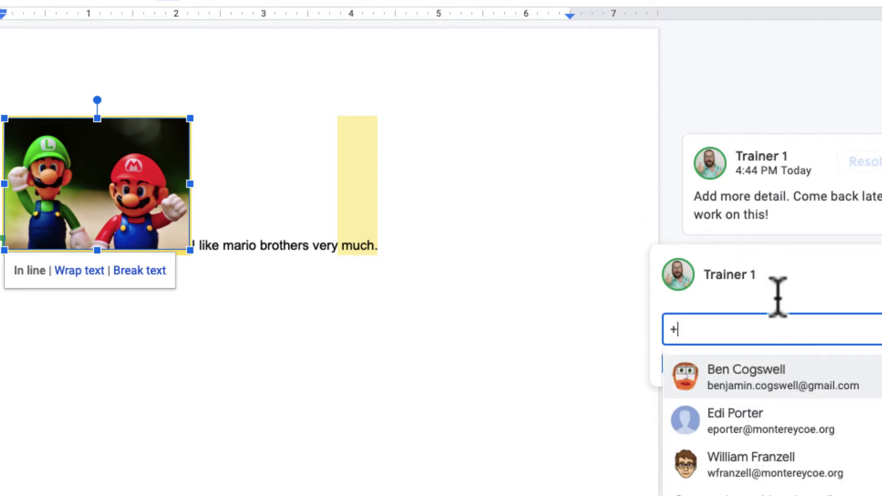
{"action": "left_click", "coordinate": [781, 374]}
{"action": "type", "text": "Do you like this picture!"}
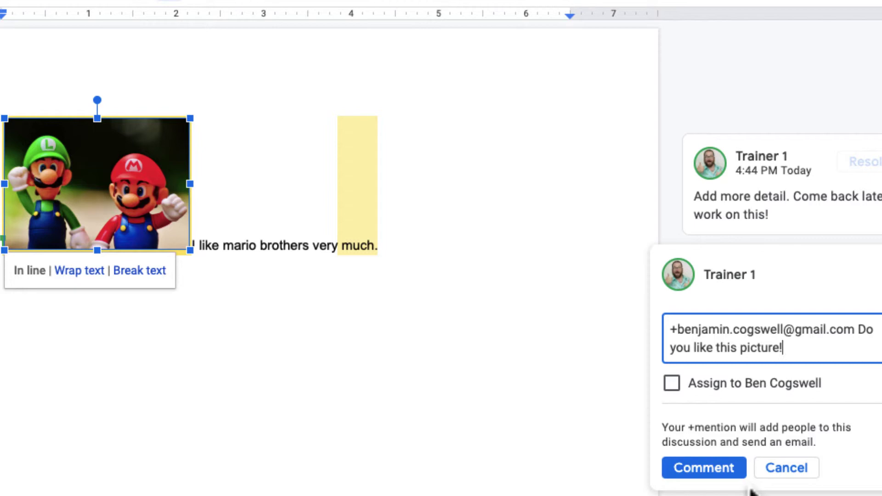
{"action": "left_click", "coordinate": [724, 470]}
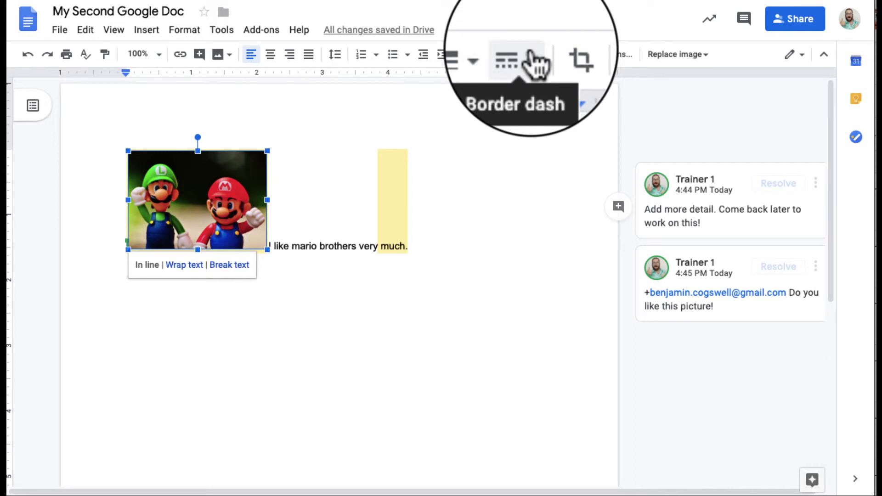
{"action": "left_click", "coordinate": [350, 254]}
{"action": "left_click", "coordinate": [196, 220]}
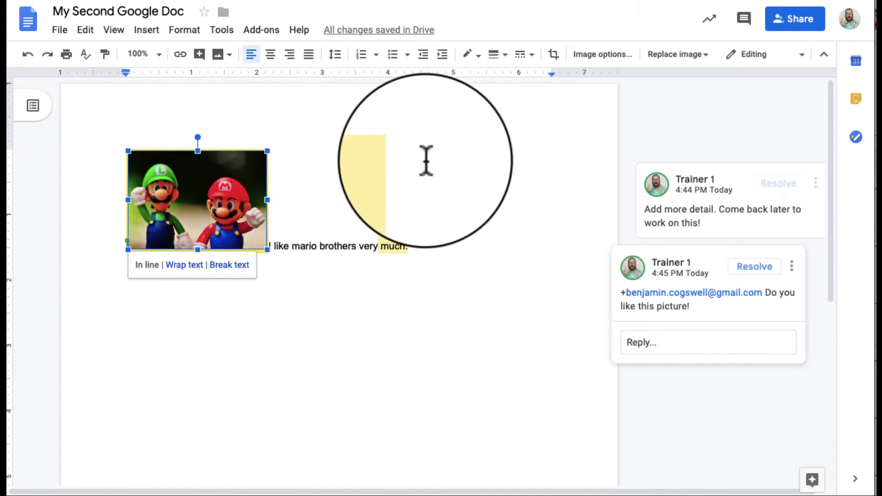
{"action": "left_click", "coordinate": [357, 247]}
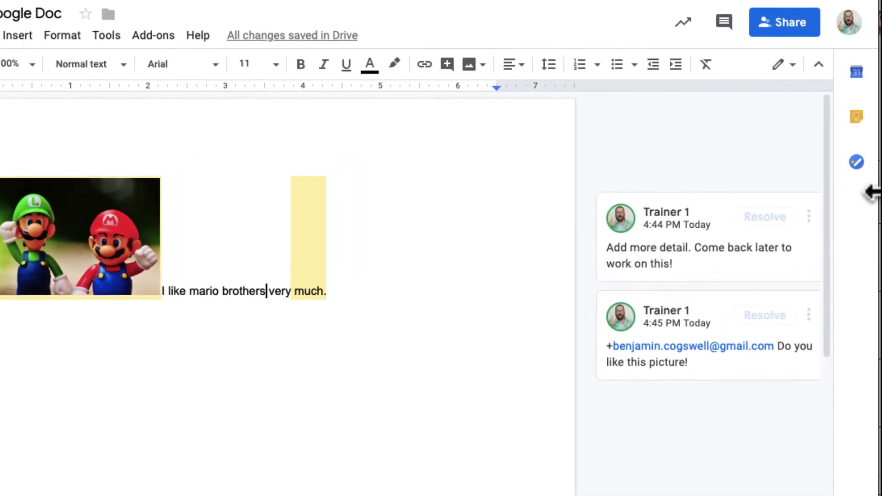
{"action": "left_click_drag", "start_coordinate": [870, 192], "coordinate": [872, 229]}
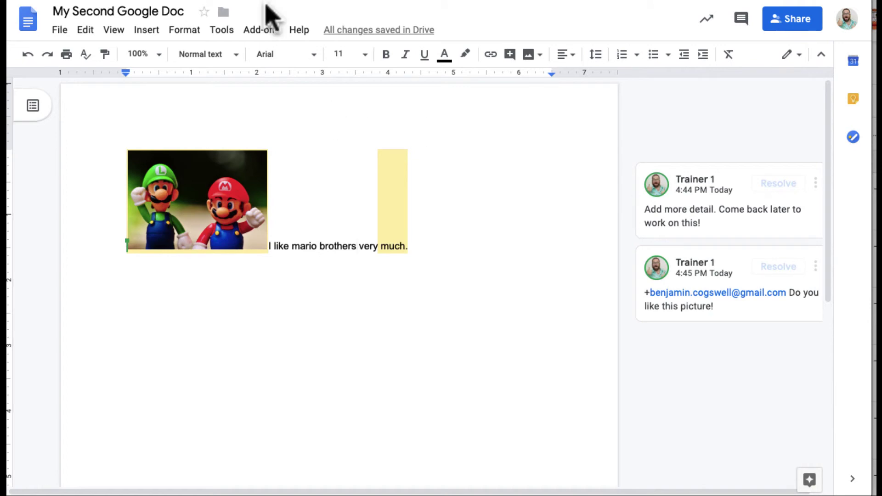
- Create 'My Second Folder' inside Google Training and move the document into it
{"action": "left_click", "coordinate": [224, 22]}
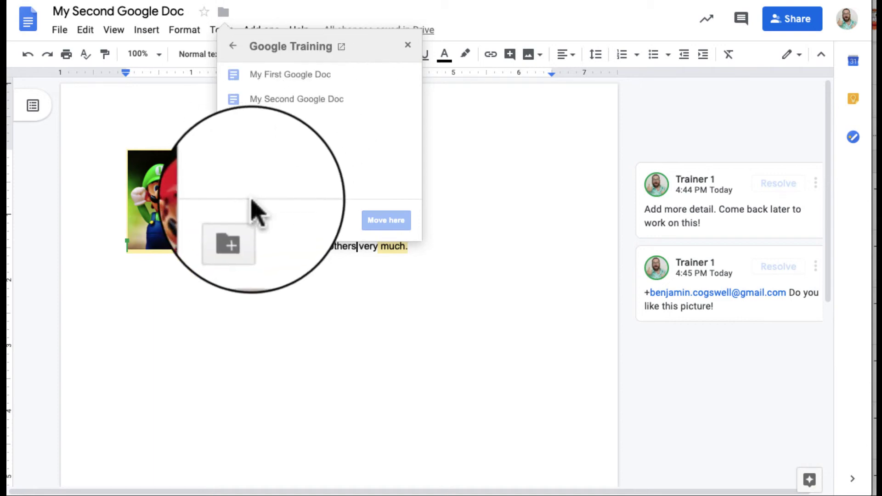
{"action": "left_click", "coordinate": [241, 222]}
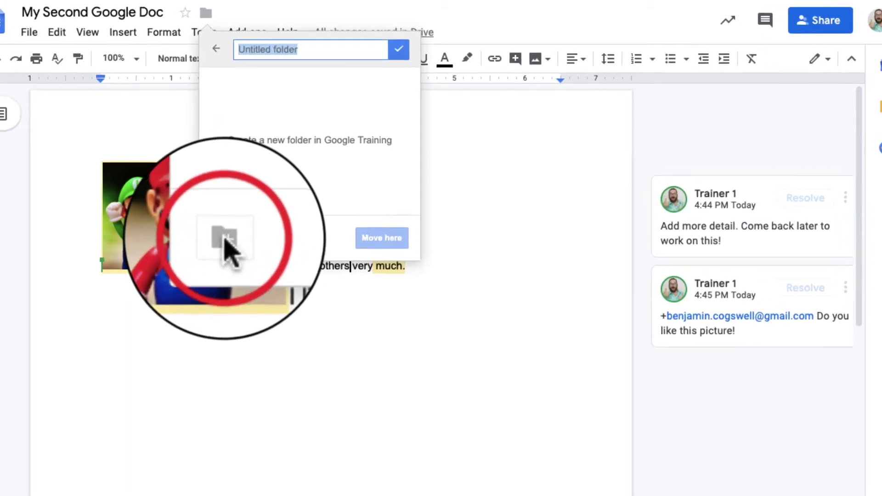
{"action": "type", "text": "My Seocn"}
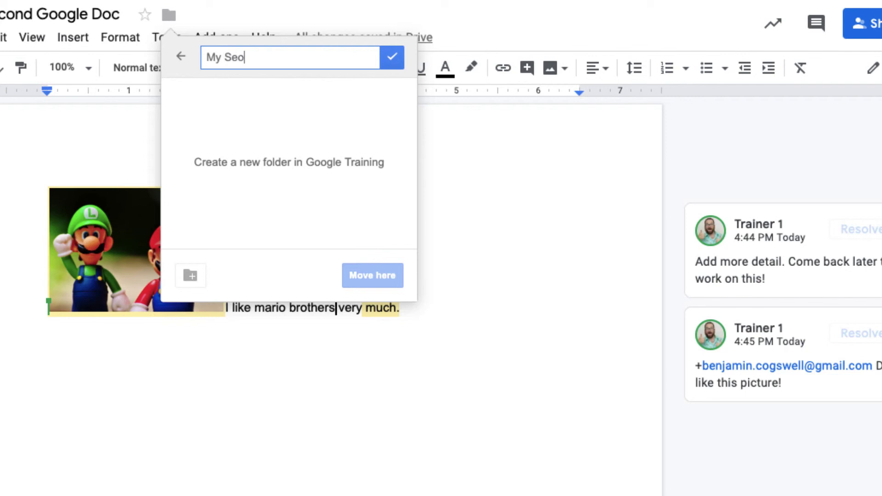
{"action": "key", "text": "BackSpace"}
{"action": "key", "text": "BackSpace"}
{"action": "type", "text": "cond FOldolder"}
{"action": "left_click", "coordinate": [392, 57]}
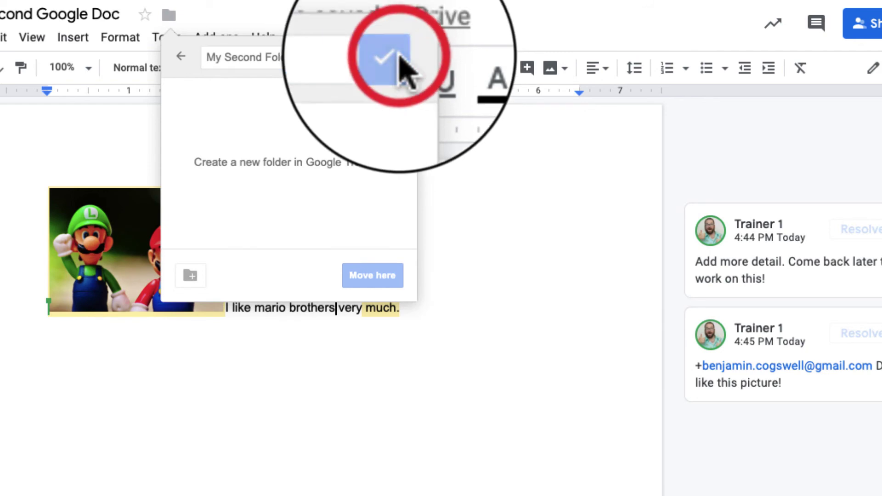
{"action": "left_click", "coordinate": [386, 271]}
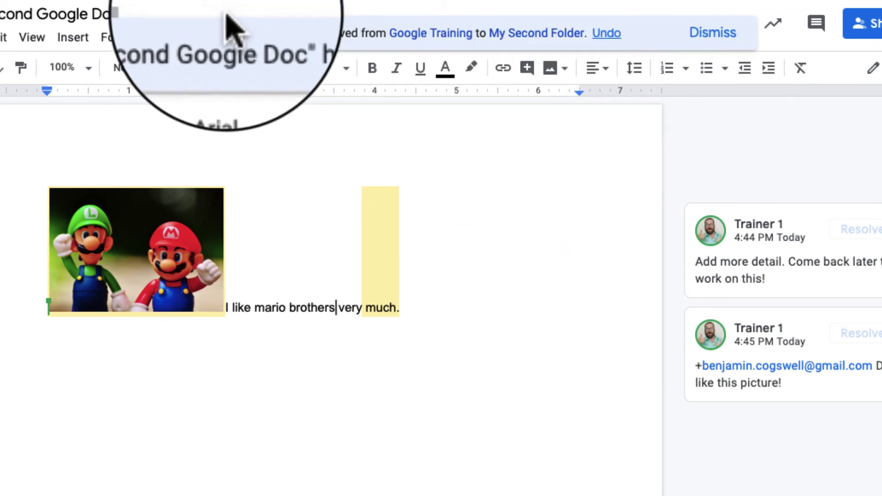
{"action": "left_click", "coordinate": [168, 14]}
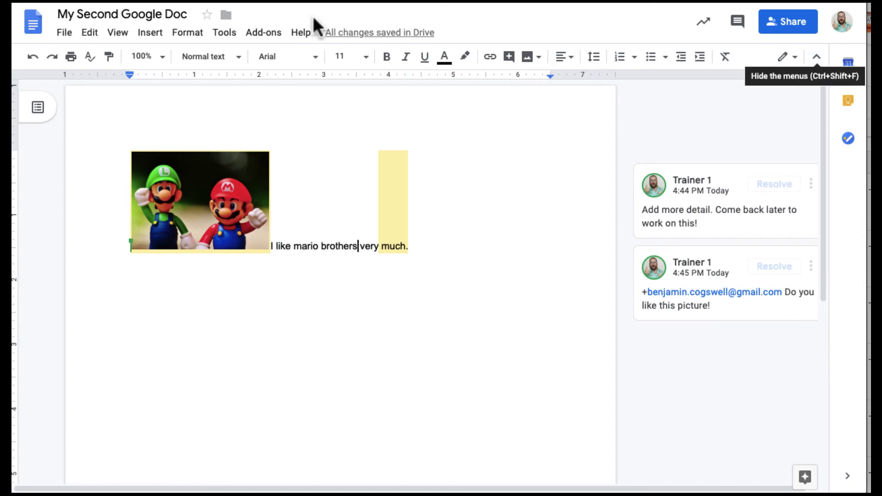
- Look through the Help menu and Docs Help panel, then reopen the Help menu
{"action": "left_click", "coordinate": [299, 31]}
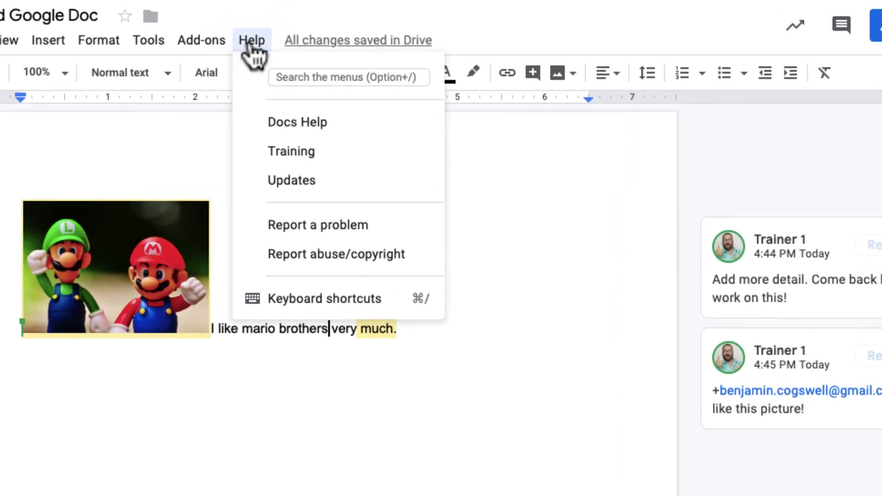
{"action": "left_click", "coordinate": [311, 76]}
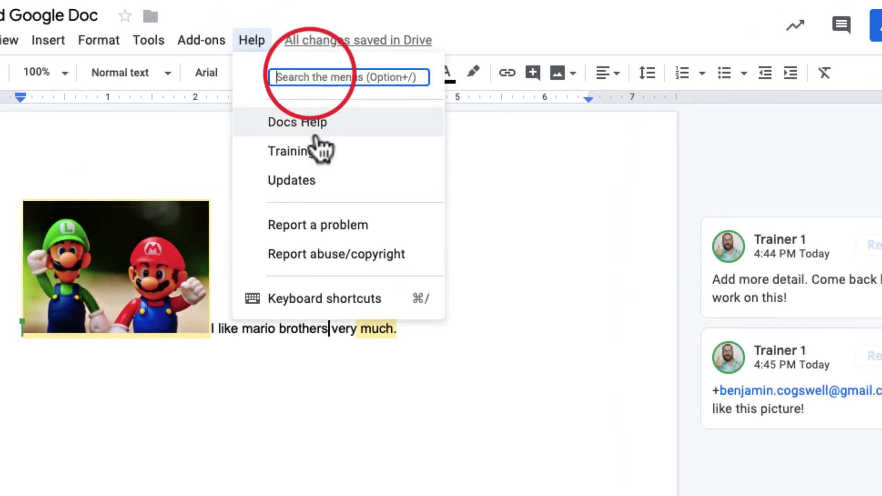
{"action": "key", "text": "Escape"}
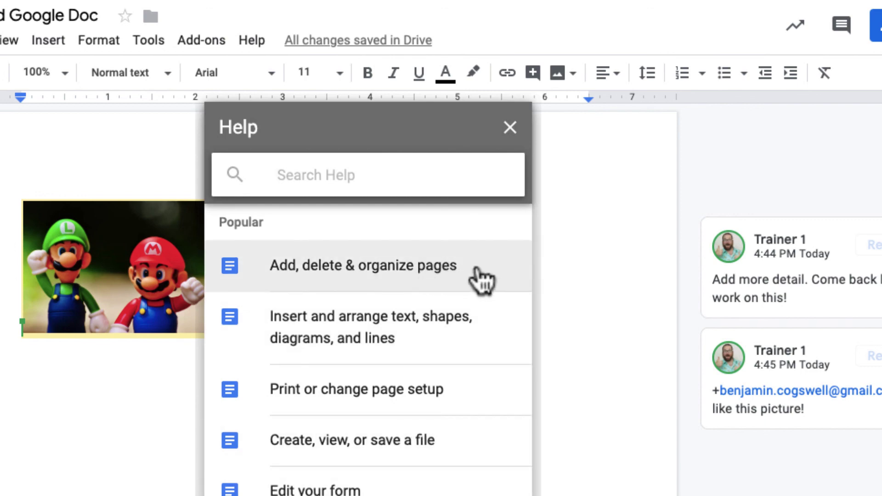
{"action": "left_click", "coordinate": [510, 128]}
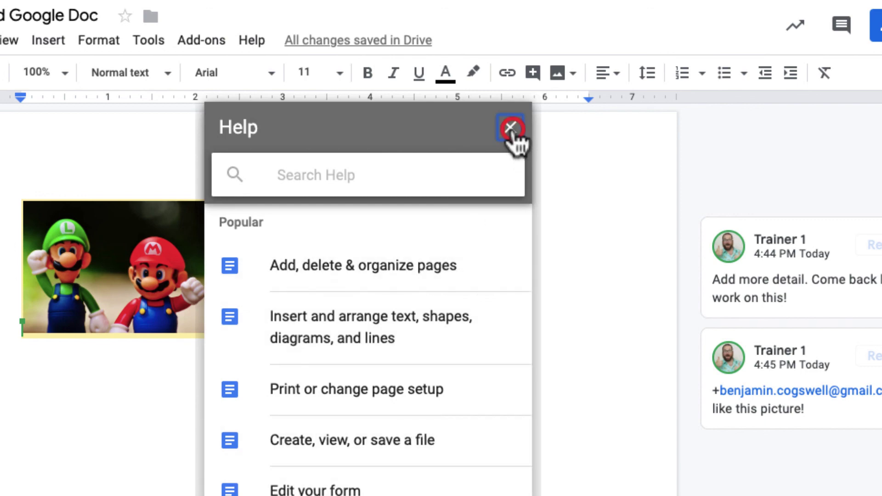
{"action": "left_click", "coordinate": [251, 41]}
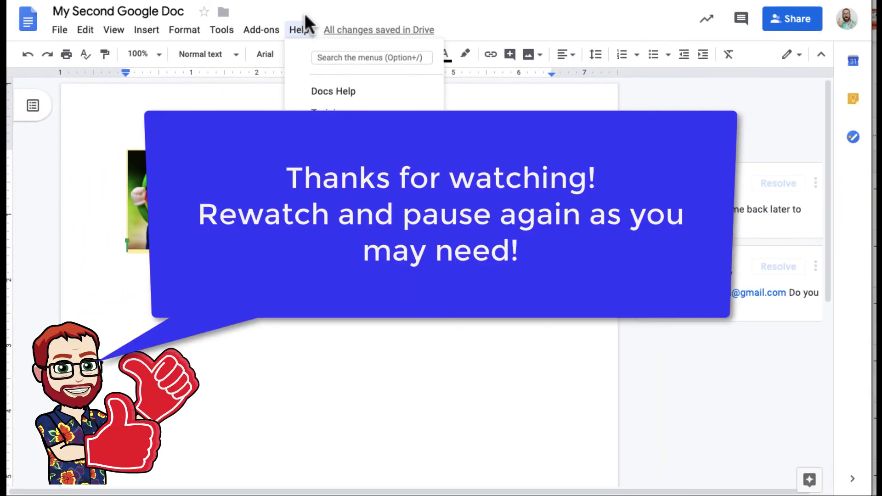
- Dismiss the Help menu to return to the document
{"action": "left_click", "coordinate": [305, 19]}
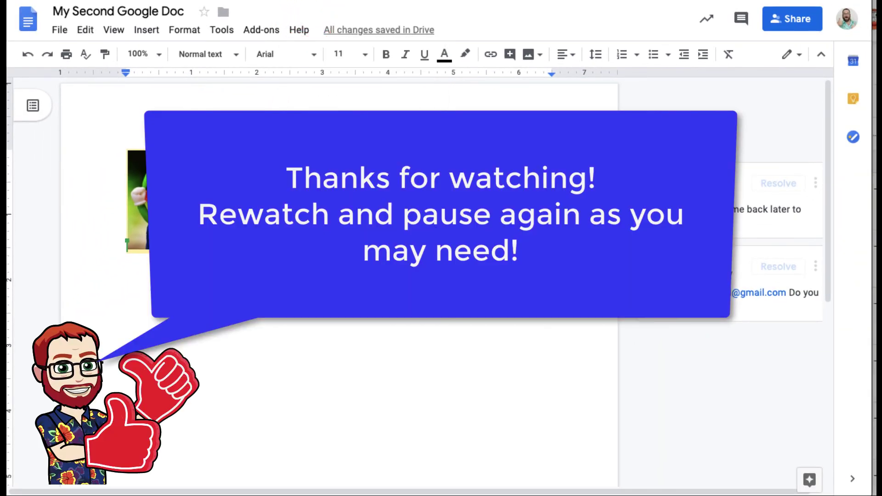